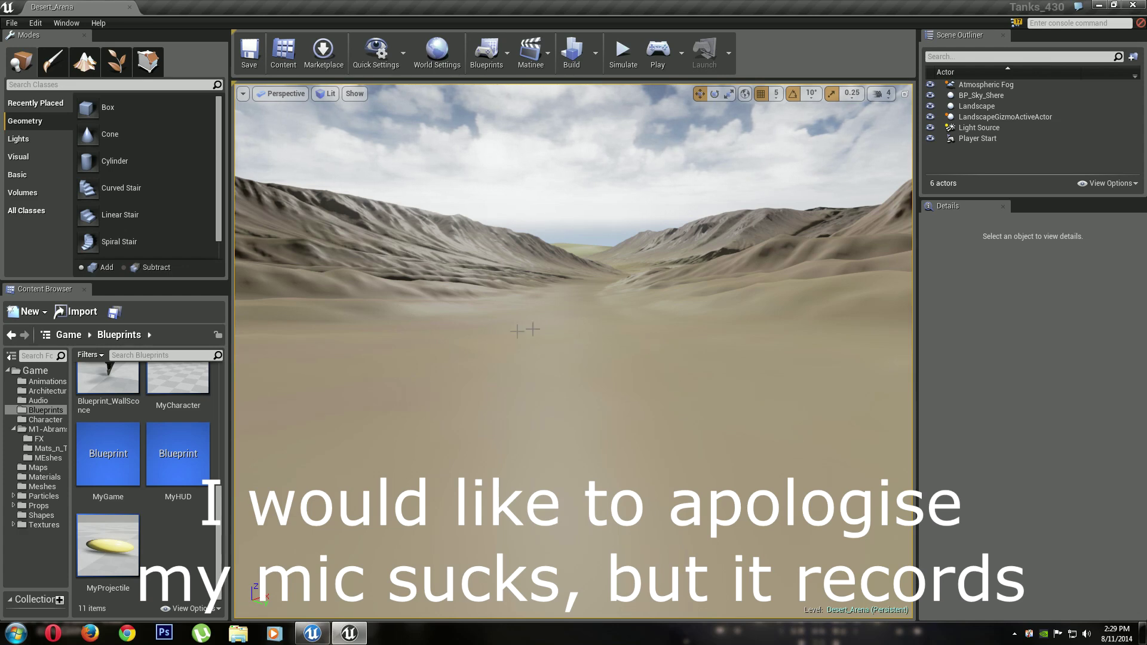
# Open the M1-Abrams_Char blueprint, examine its event graph and tank components, and close it
pyautogui.click(47, 429)
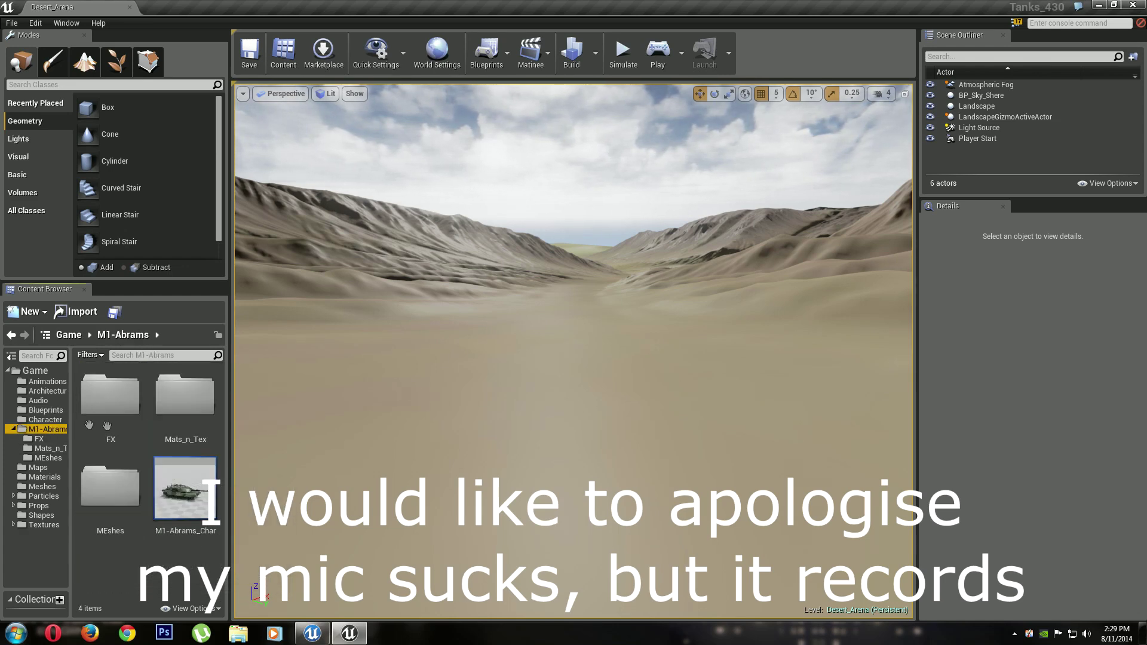
pyautogui.doubleClick(182, 484)
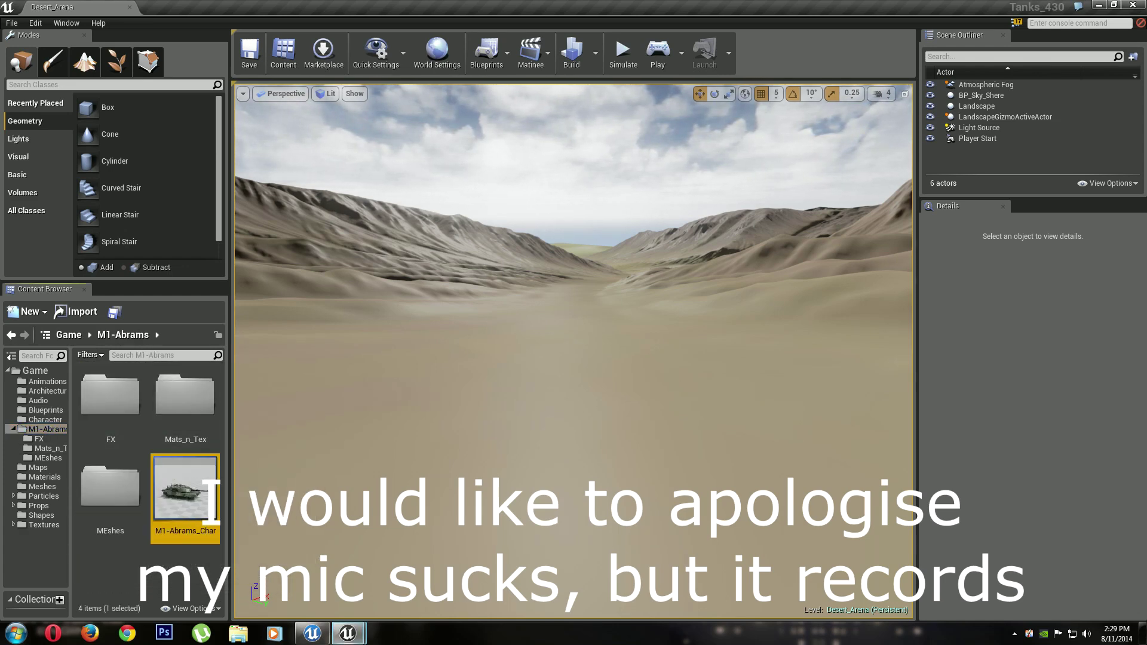
pyautogui.scroll(-3, 630, 176)
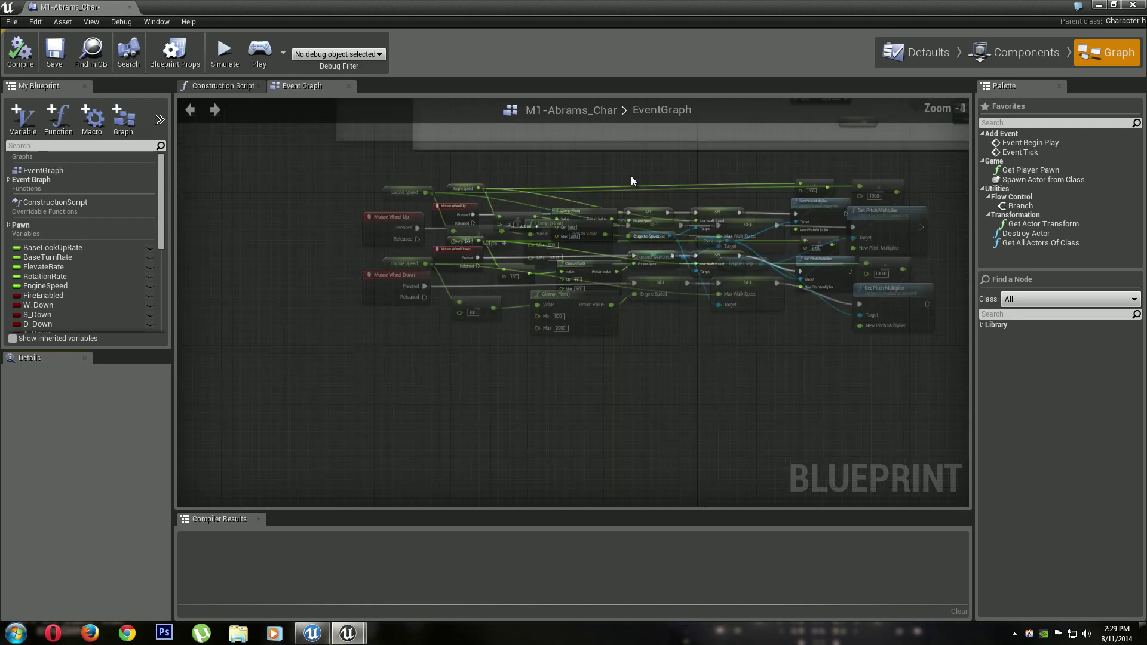
pyautogui.moveTo(631, 176); pyautogui.dragTo(546, 506, button='right')
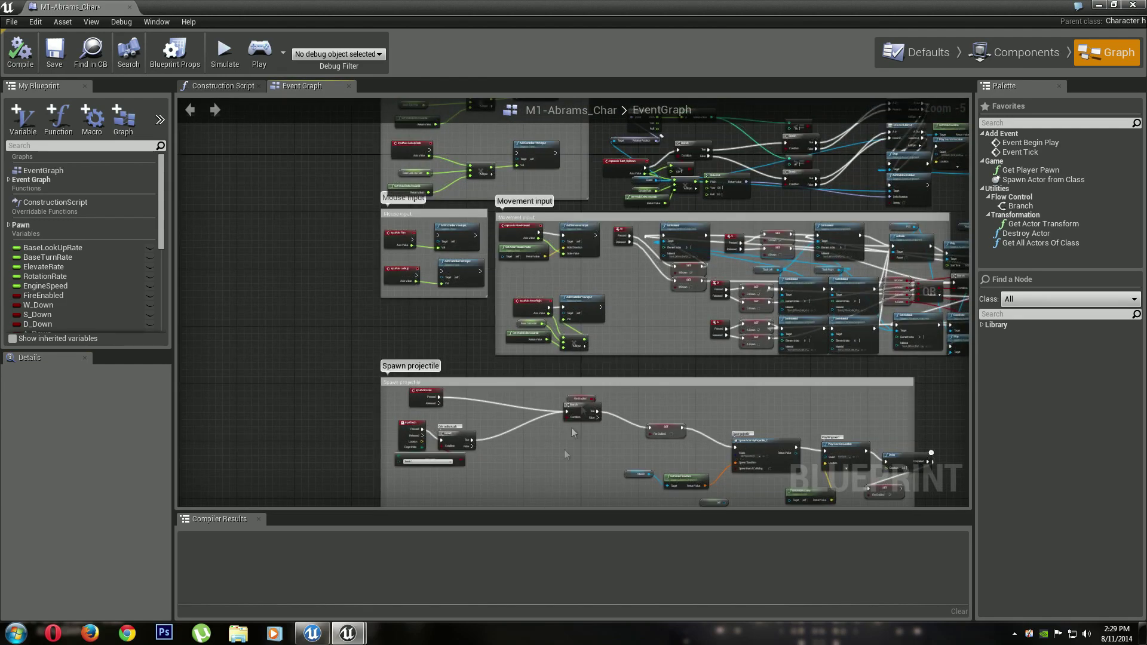
pyautogui.click(1016, 52)
pyautogui.scroll(-3, 711, 258)
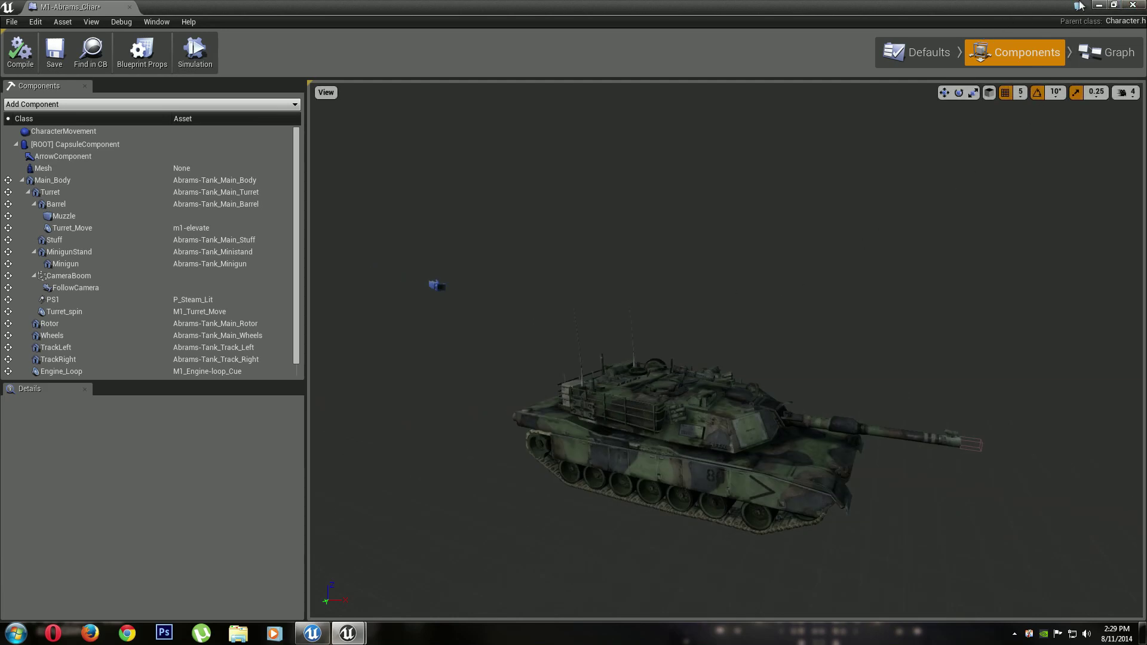
pyautogui.click(1132, 4)
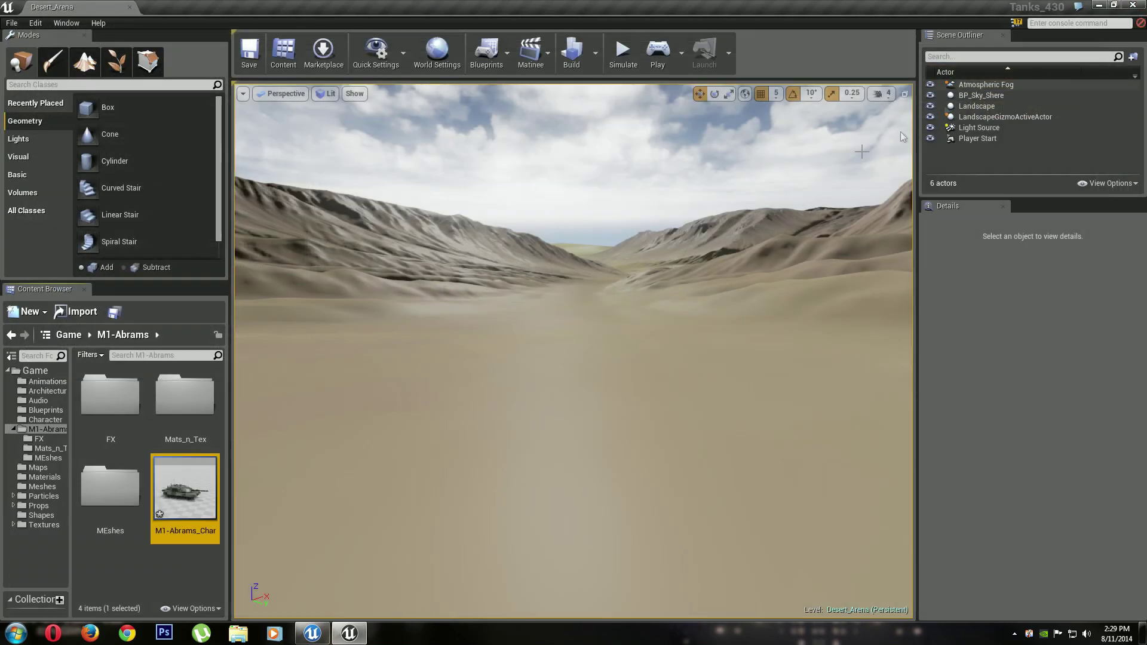
# Browse the tank parts in the MEshes folder and open Abrams-Tank_Track_Left to examine its geometry
pyautogui.doubleClick(121, 492)
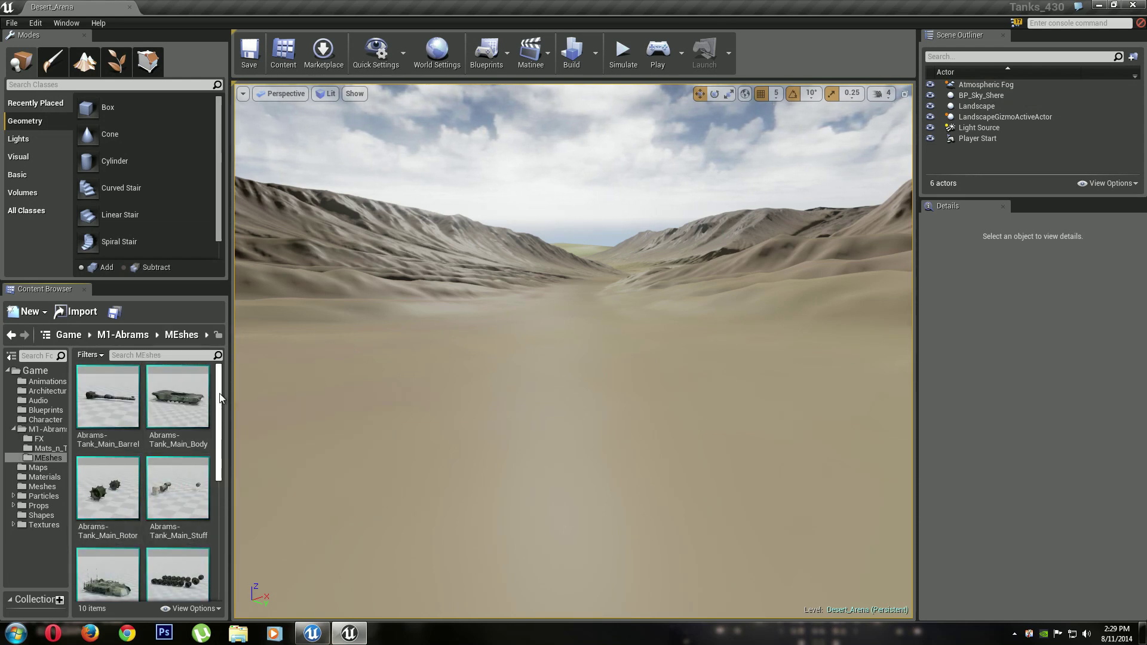
pyautogui.moveTo(220, 397); pyautogui.dragTo(251, 499)
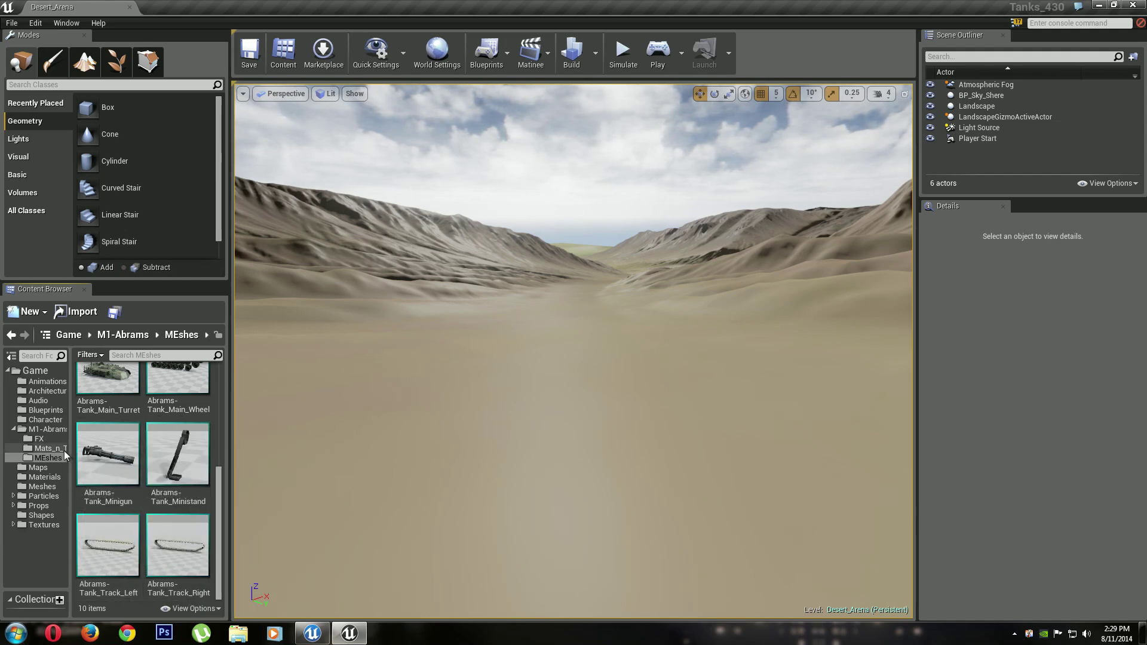
pyautogui.doubleClick(101, 555)
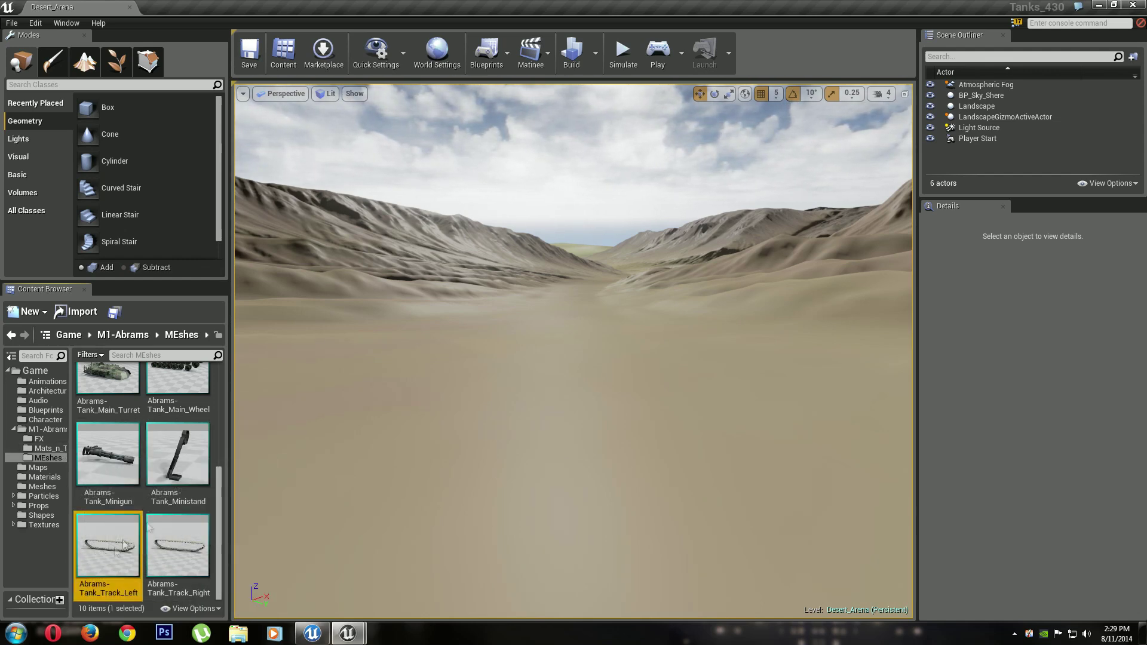
pyautogui.moveTo(526, 391)
pyautogui.mouseDown()
pyautogui.moveTo(526, 466)
pyautogui.moveTo(525, 383)
pyautogui.moveTo(561, 382)
pyautogui.moveTo(561, 358)
pyautogui.moveTo(562, 418)
pyautogui.moveTo(574, 407)
pyautogui.moveTo(508, 389)
pyautogui.moveTo(522, 392)
pyautogui.mouseUp()
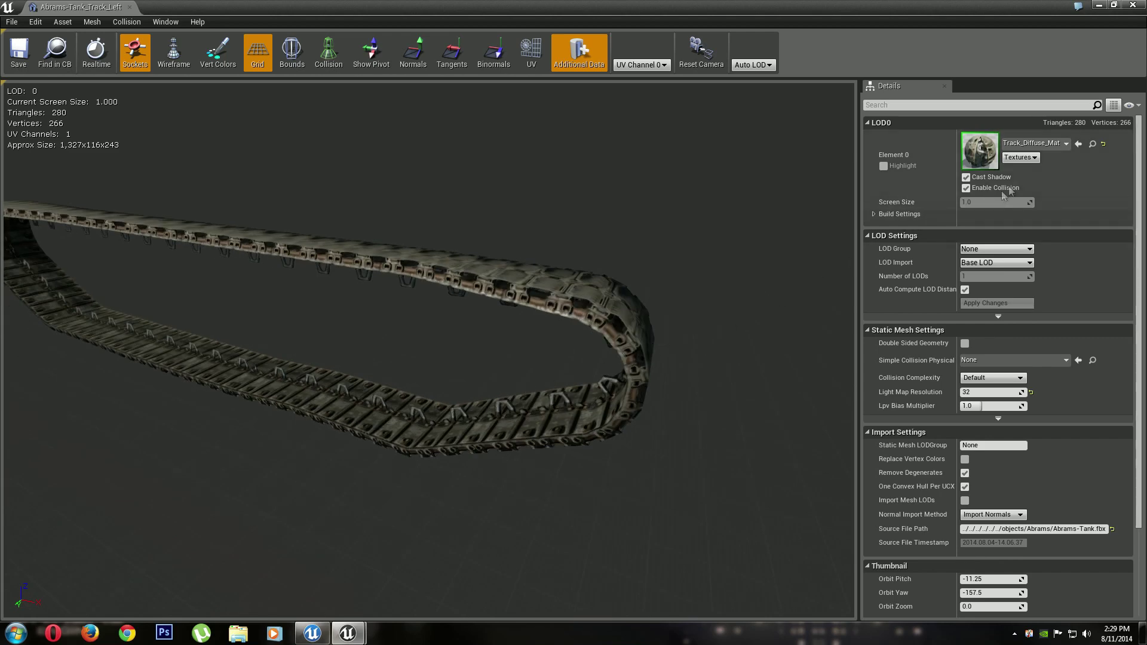
# Fit the mesh editor window beside the content browser and locate the left track's assigned material in the Mats_n_Tex folder
pyautogui.click(1093, 146)
pyautogui.moveTo(844, 13); pyautogui.dragTo(475, 18)
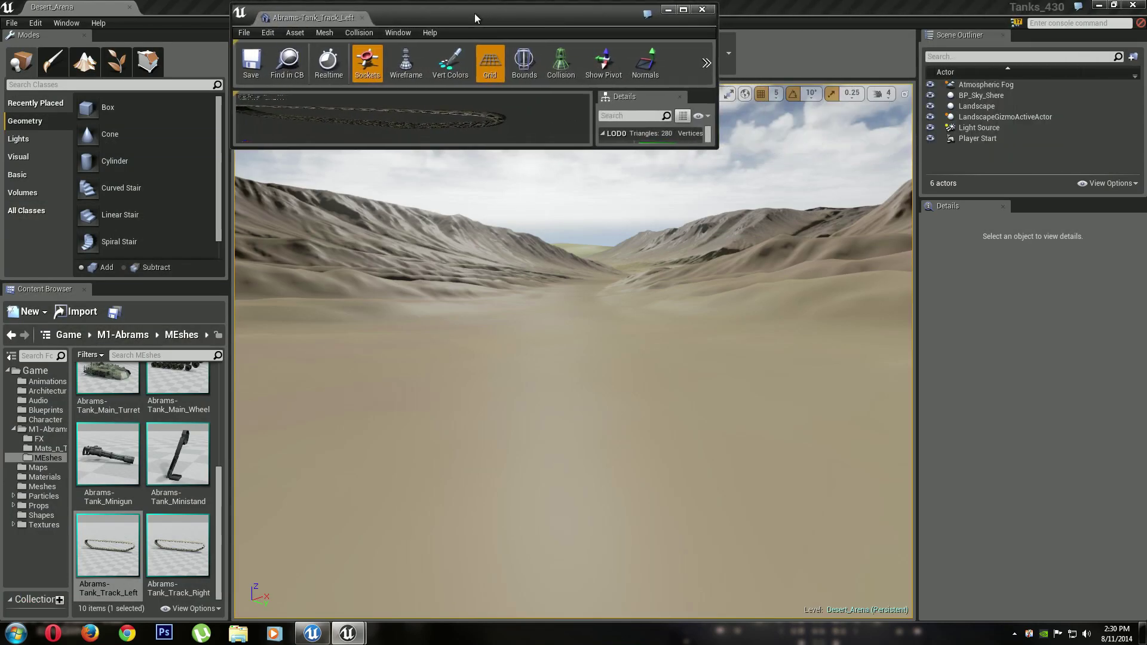
pyautogui.moveTo(717, 146); pyautogui.dragTo(1144, 621)
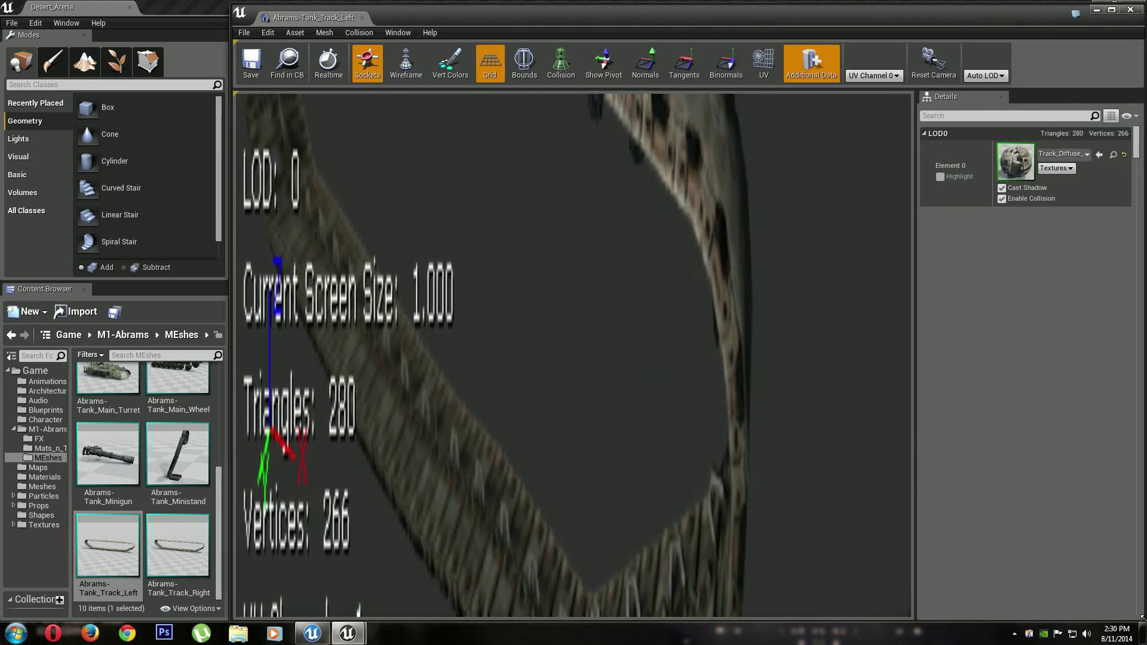
pyautogui.click(48, 448)
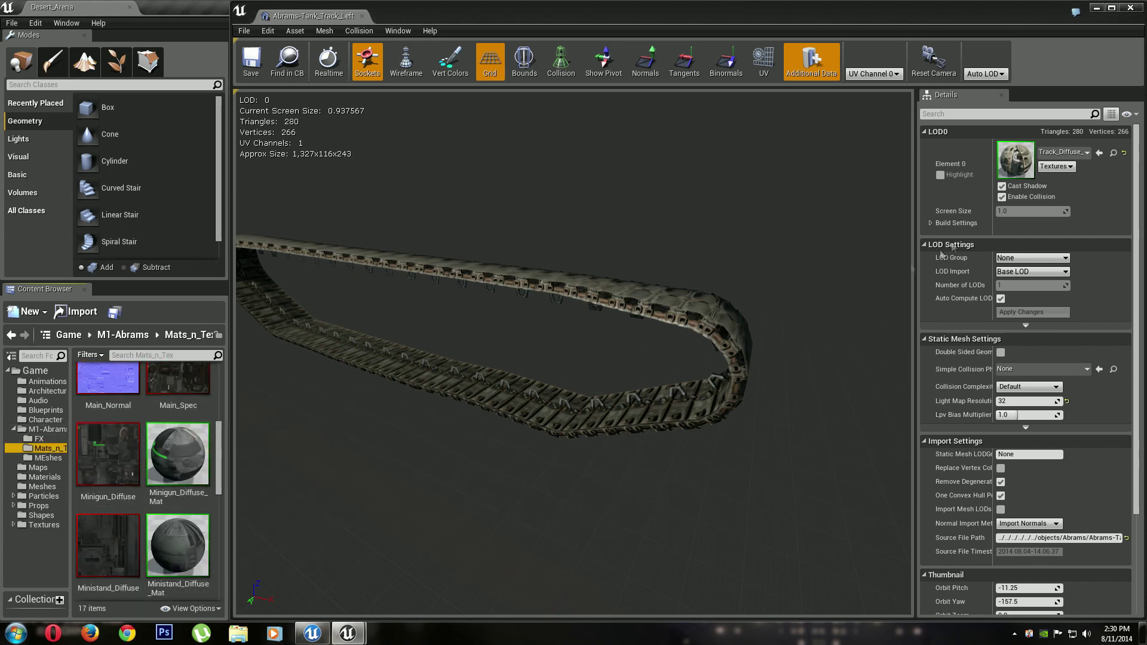
pyautogui.click(1113, 153)
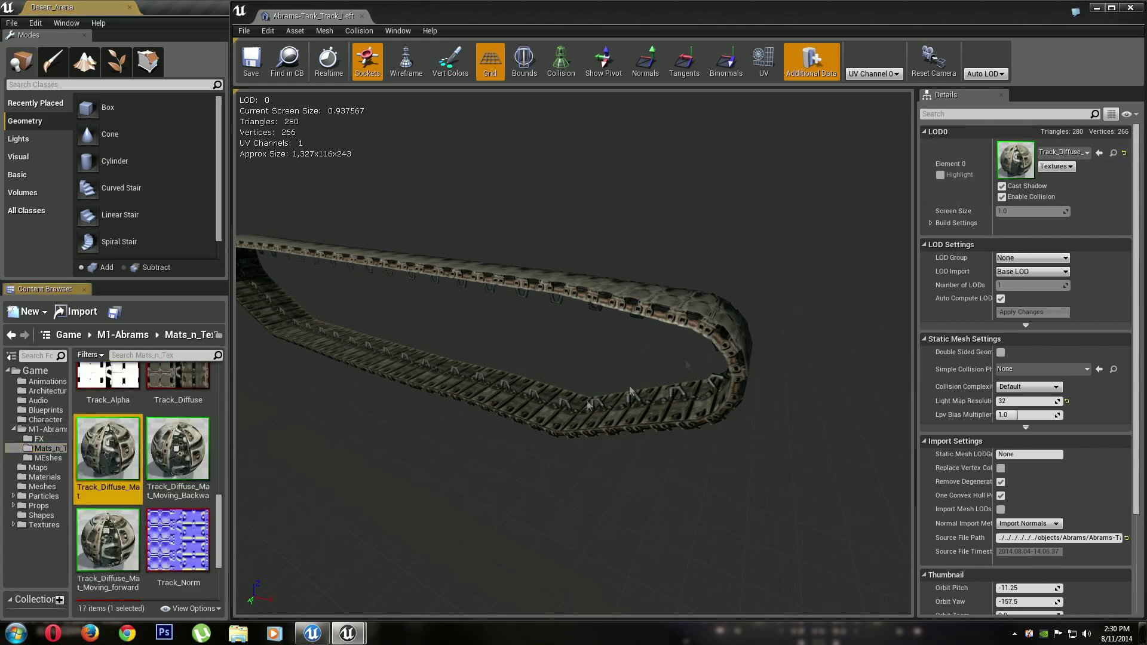
# Preview the moving-backward and moving-forward track materials on the left track mesh with realtime rendering enabled
pyautogui.click(205, 470)
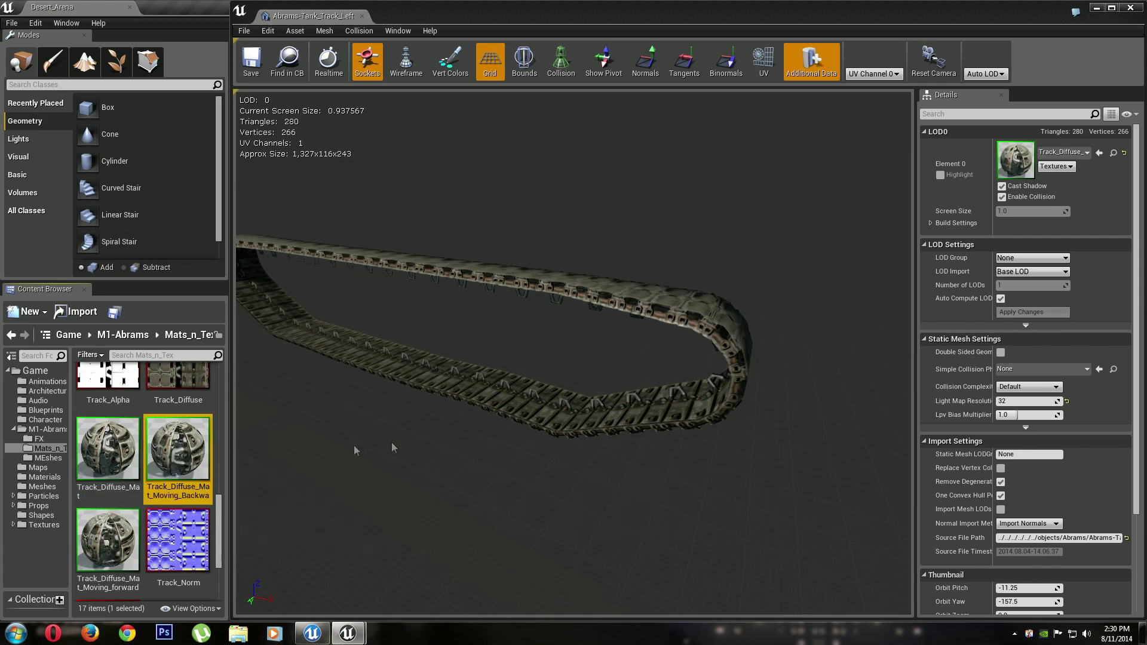
pyautogui.moveTo(228, 459); pyautogui.dragTo(1015, 158)
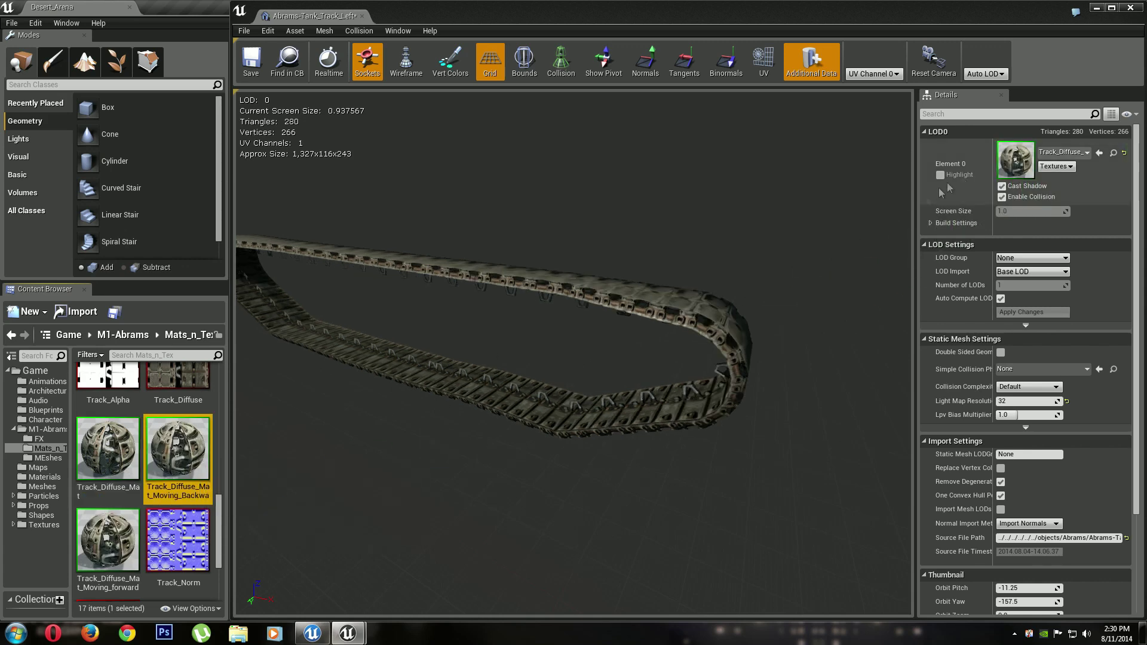
pyautogui.moveTo(672, 209); pyautogui.dragTo(657, 257)
pyautogui.click(328, 61)
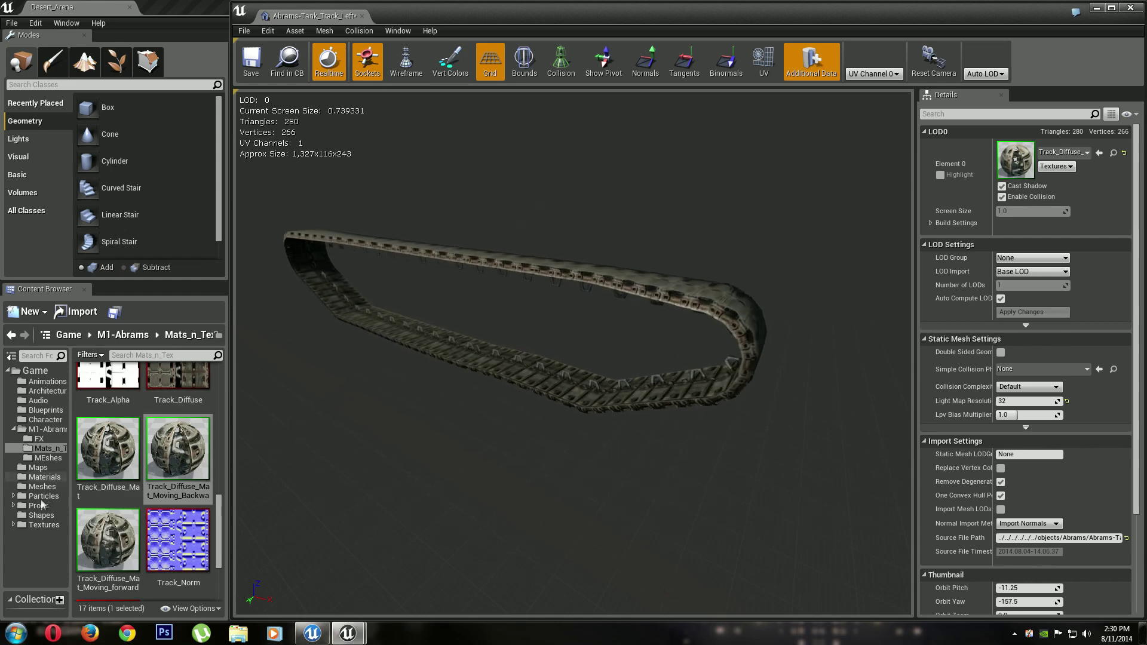
pyautogui.moveTo(107, 541); pyautogui.dragTo(1002, 157)
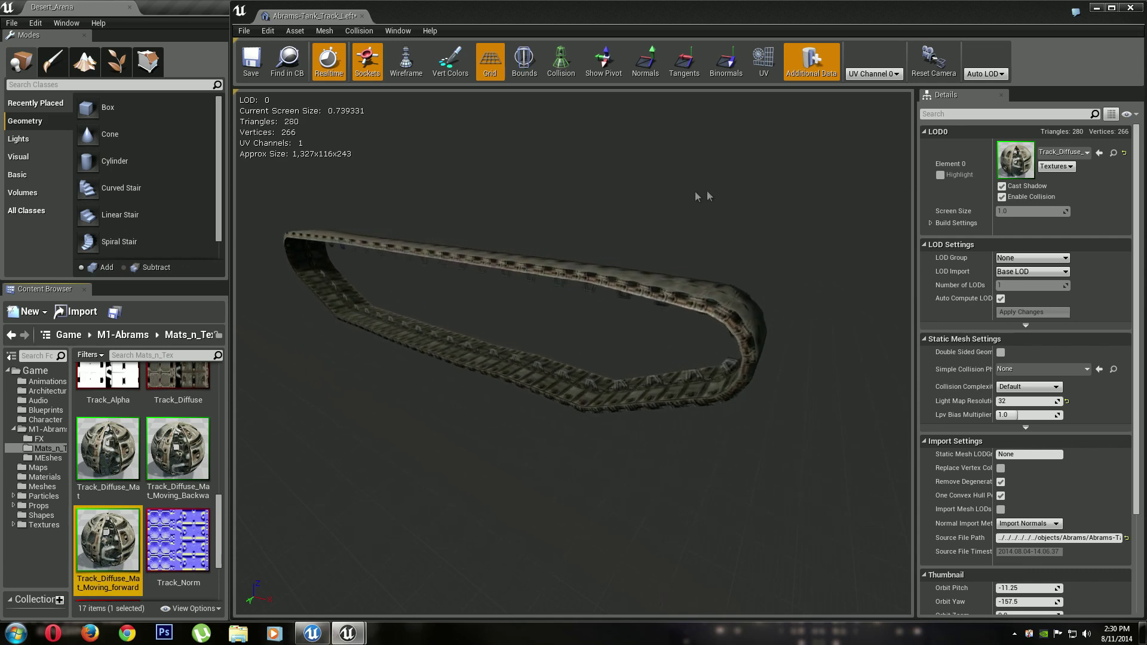
# Reassign Track_Diffuse_Mat to Element 0 of the left track mesh, then save and close the mesh
pyautogui.moveTo(108, 448); pyautogui.dragTo(1016, 160)
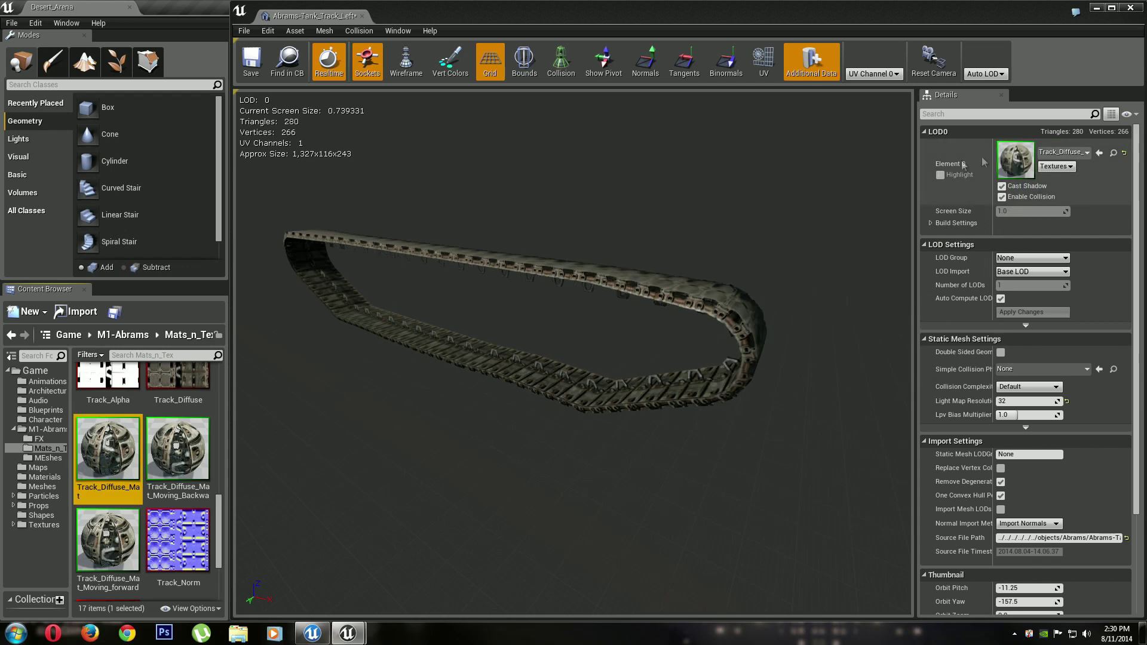
pyautogui.click(252, 67)
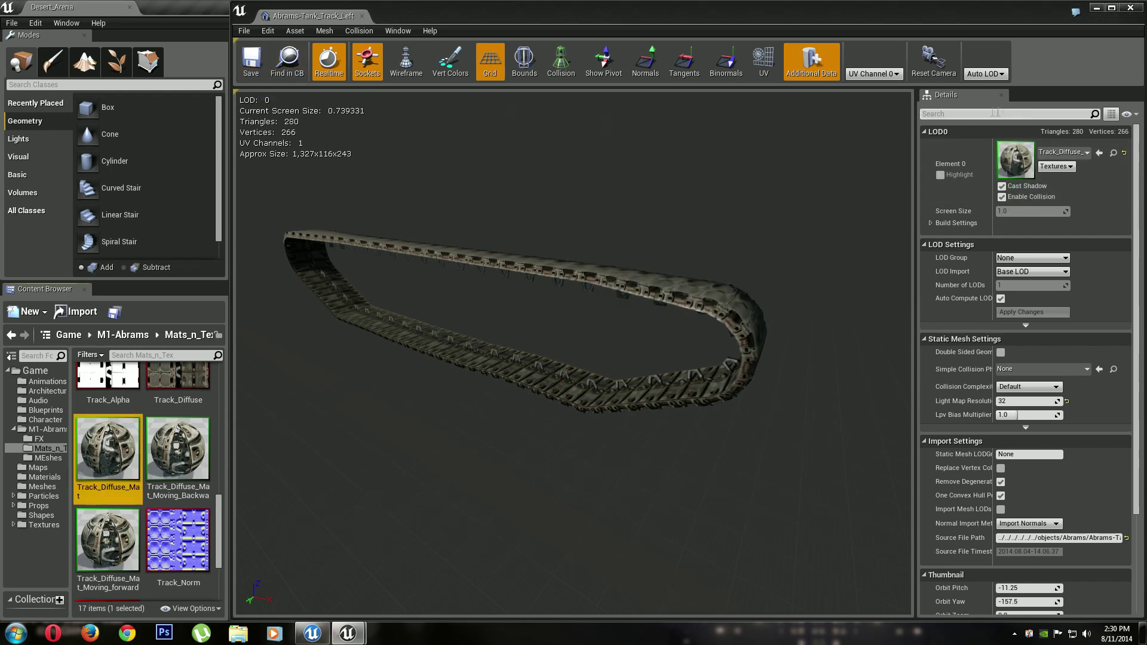
pyautogui.click(1128, 8)
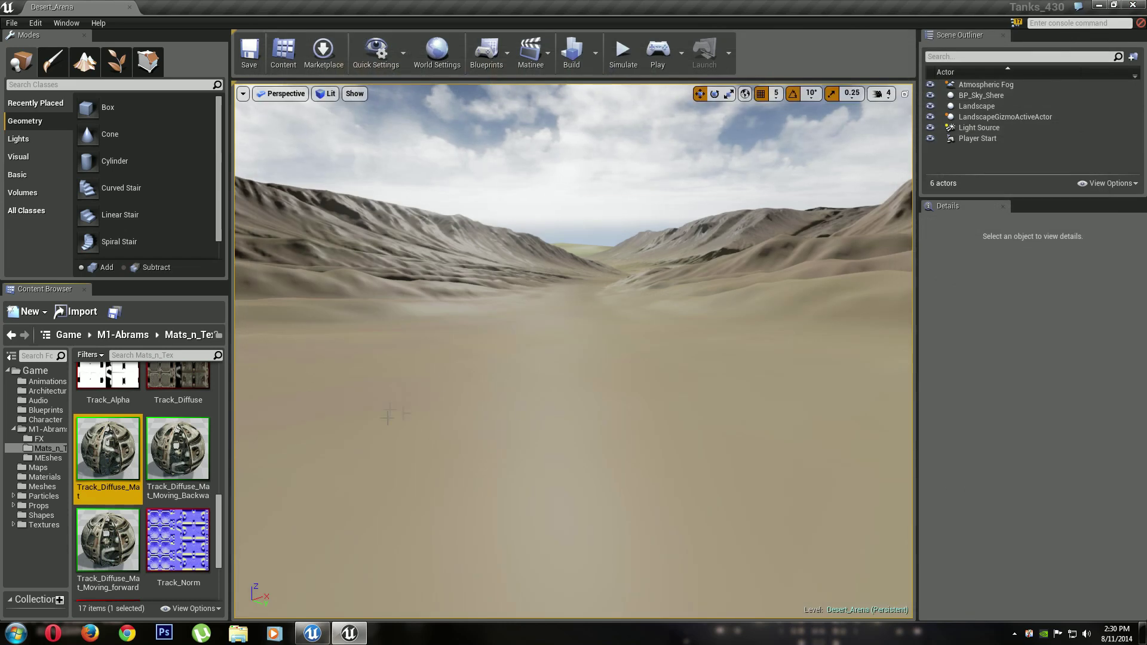
# Open the components of M1-Abrams_Char and examine the Turret, Barrel and Muzzle parts
pyautogui.click(50, 430)
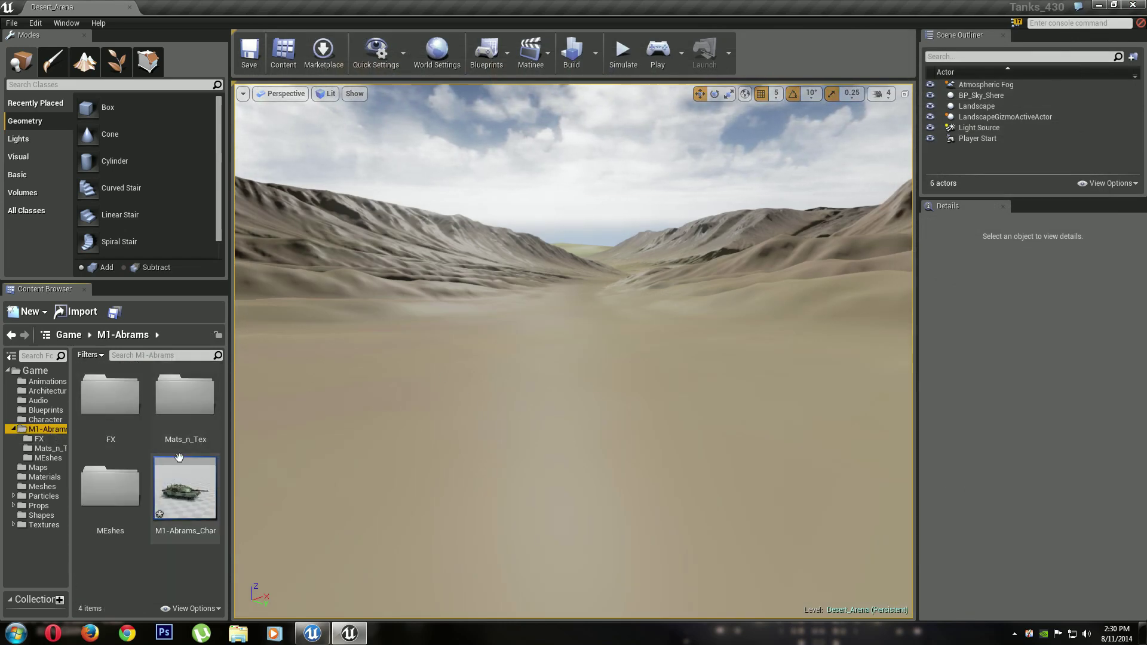
pyautogui.click(185, 487)
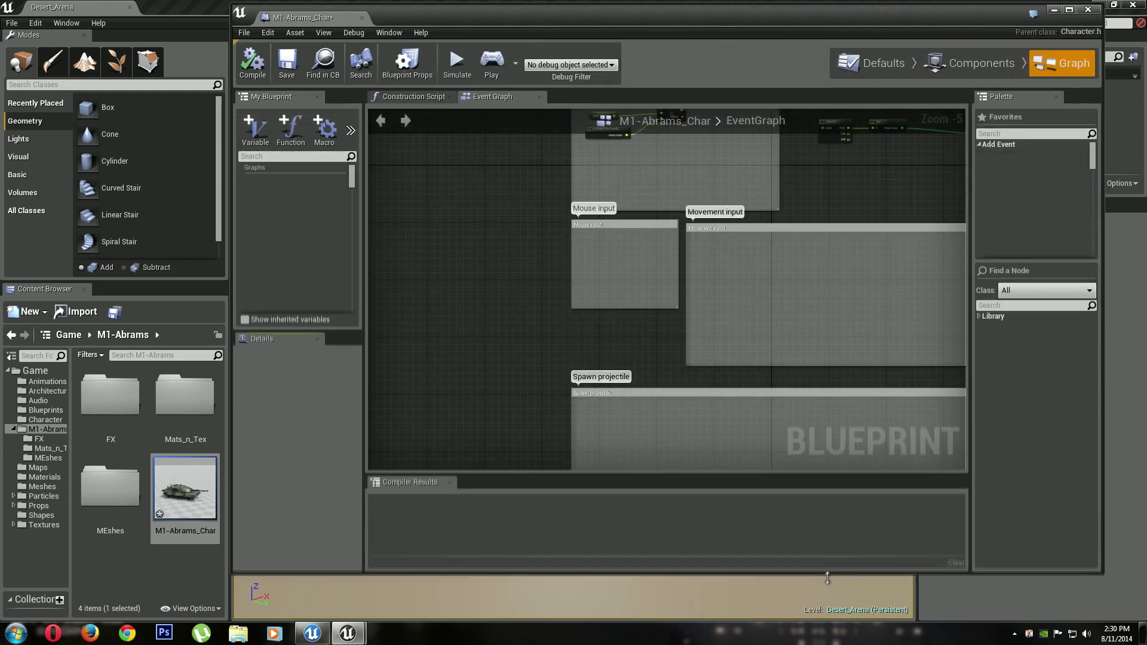
pyautogui.click(970, 62)
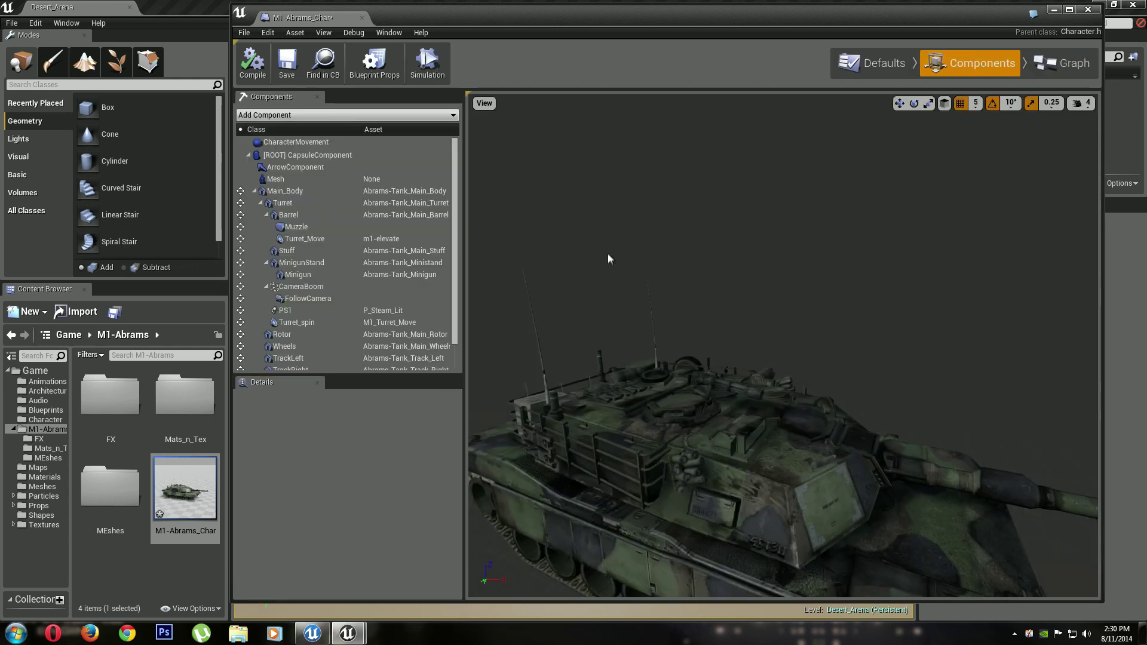
pyautogui.click(735, 431)
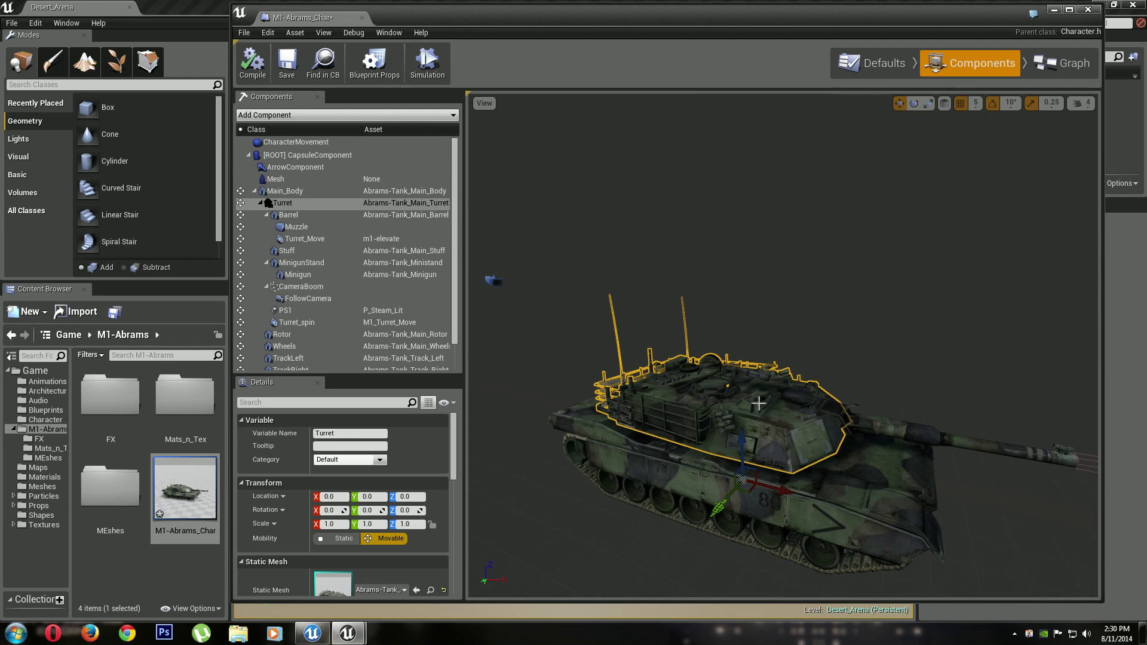
pyautogui.click(867, 421)
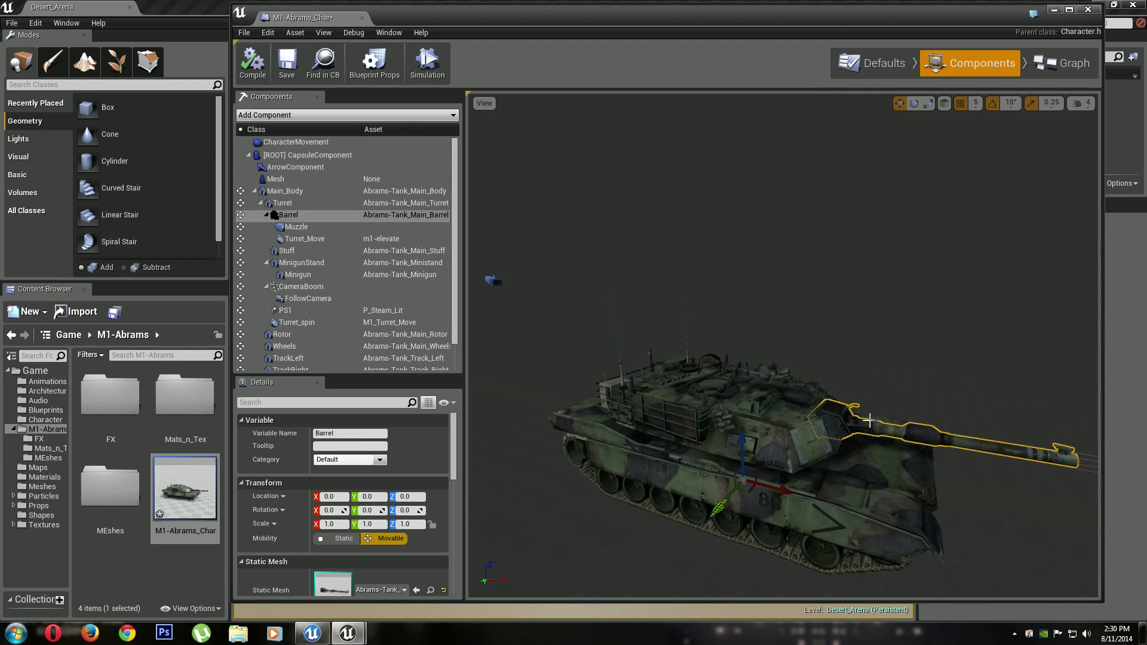
pyautogui.moveTo(868, 421); pyautogui.dragTo(851, 375, button='right')
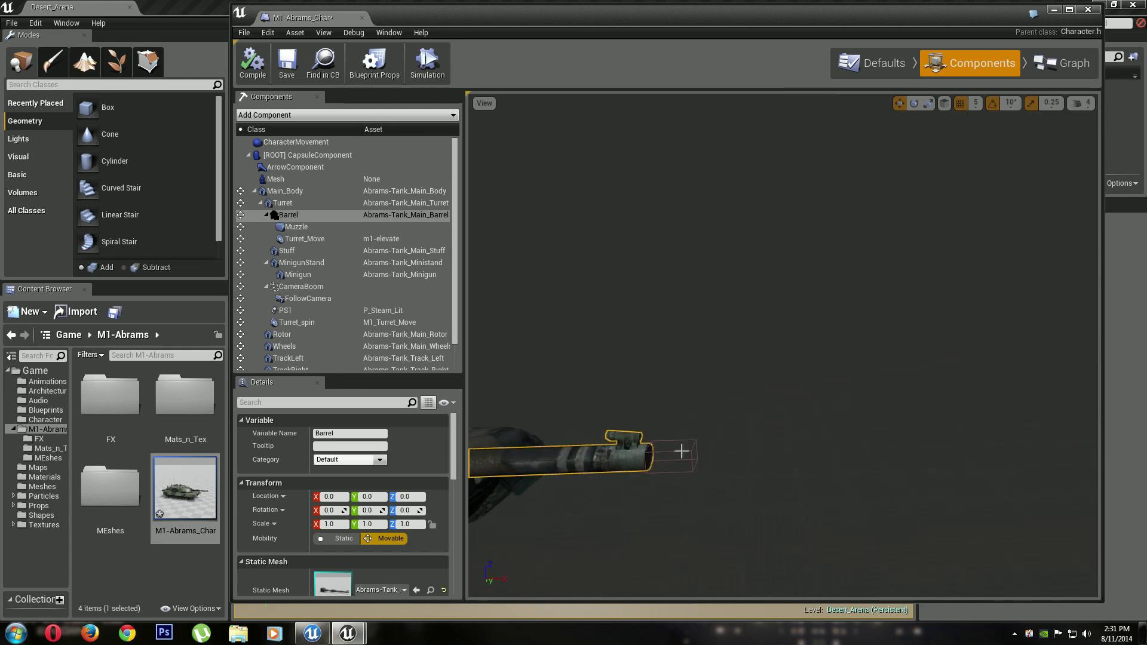
pyautogui.click(678, 453)
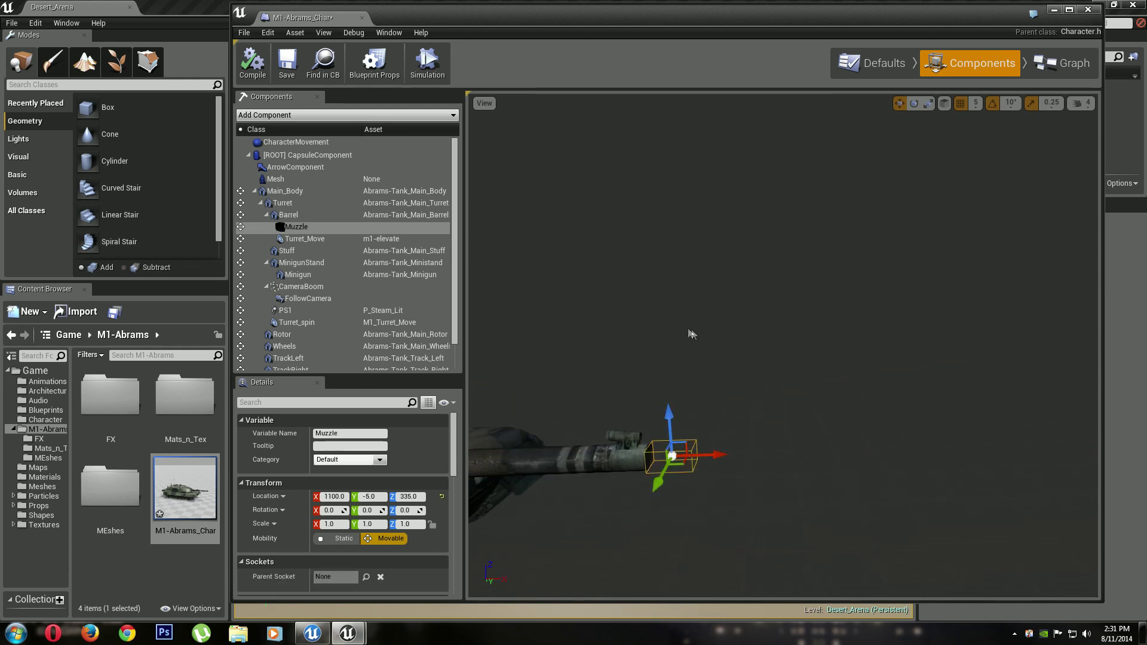
pyautogui.moveTo(654, 274); pyautogui.dragTo(686, 319, button='right')
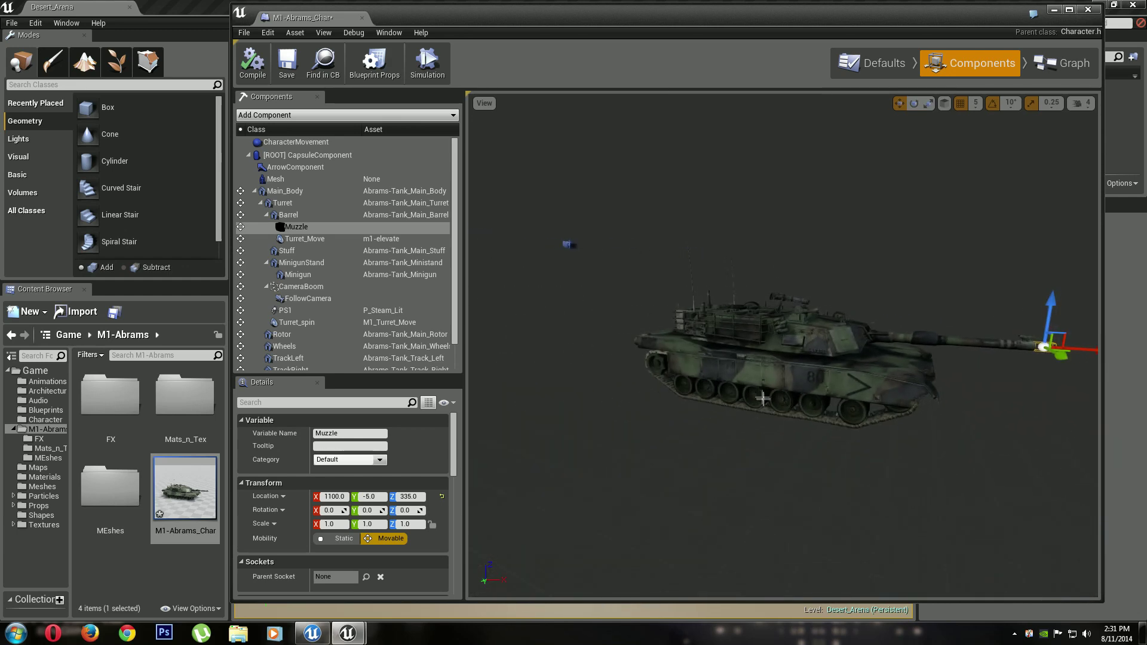
# Examine the tank's TrackRight and Minigun components, then close the blueprint
pyautogui.click(784, 412)
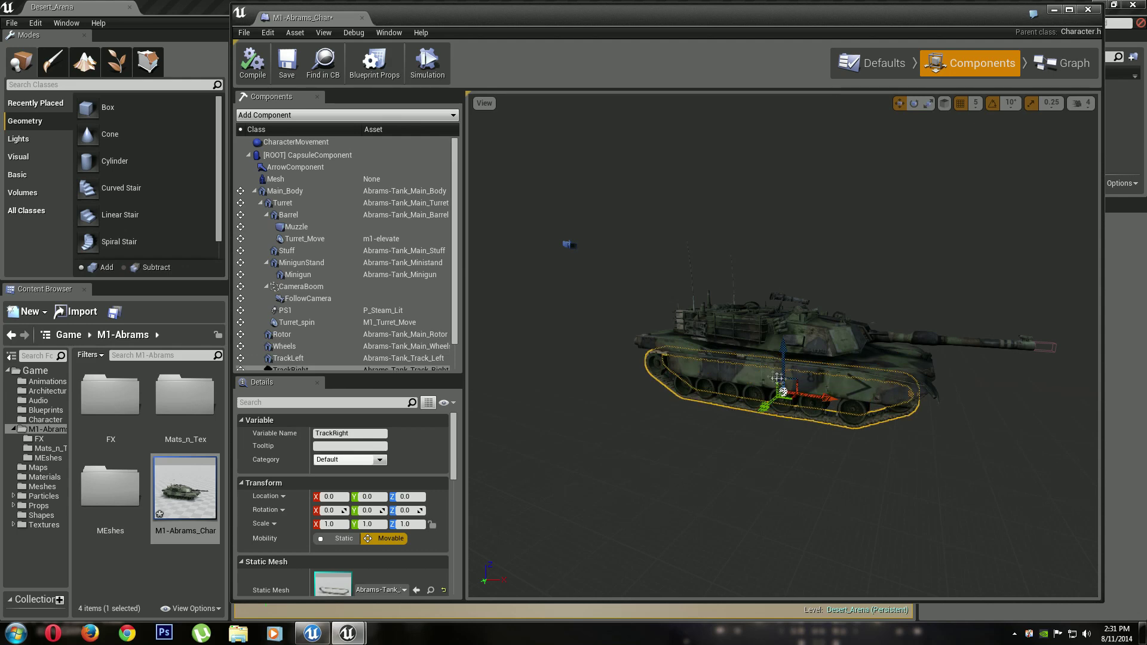
pyautogui.moveTo(704, 347); pyautogui.dragTo(724, 330, button='right')
pyautogui.click(743, 322)
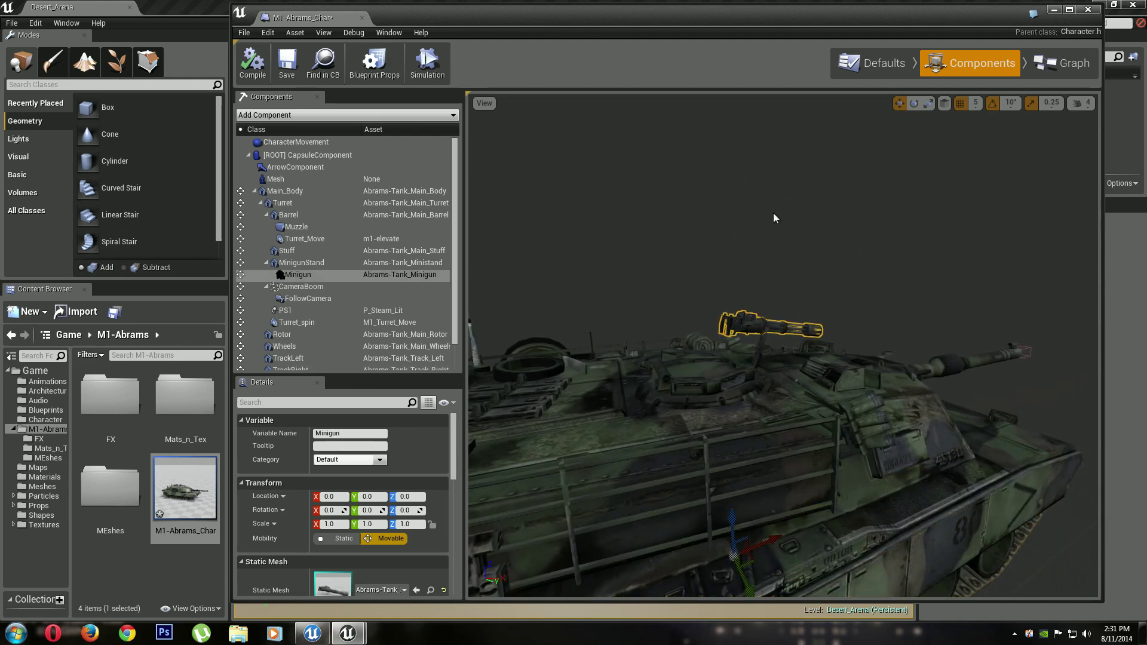
pyautogui.moveTo(774, 218); pyautogui.dragTo(788, 191, button='right')
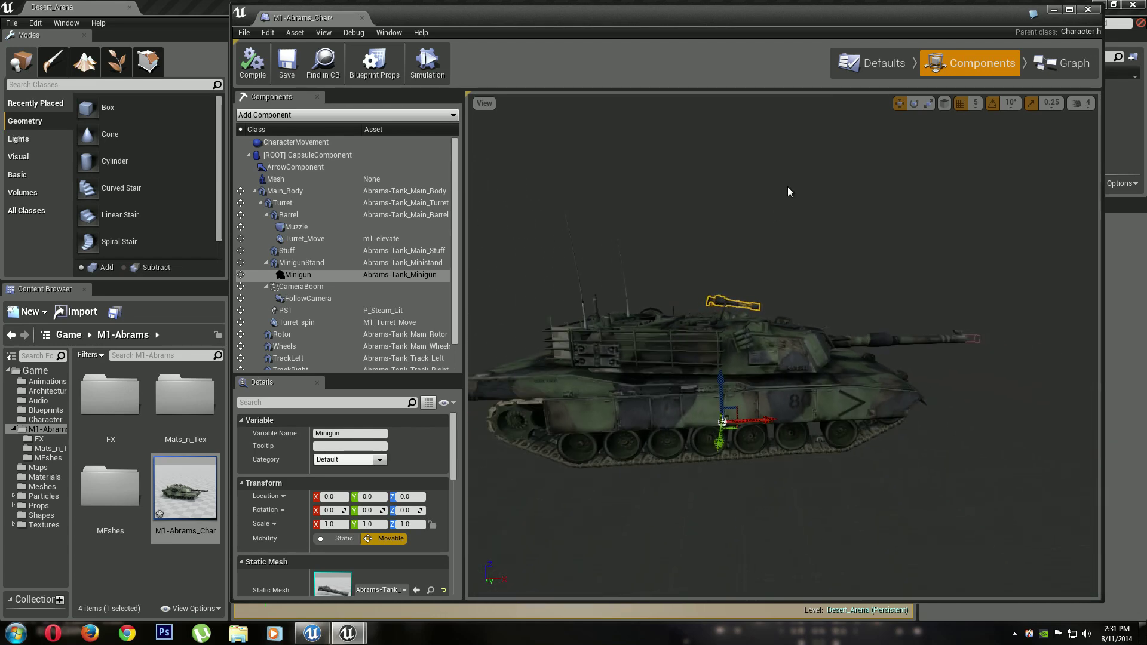
pyautogui.click(1088, 10)
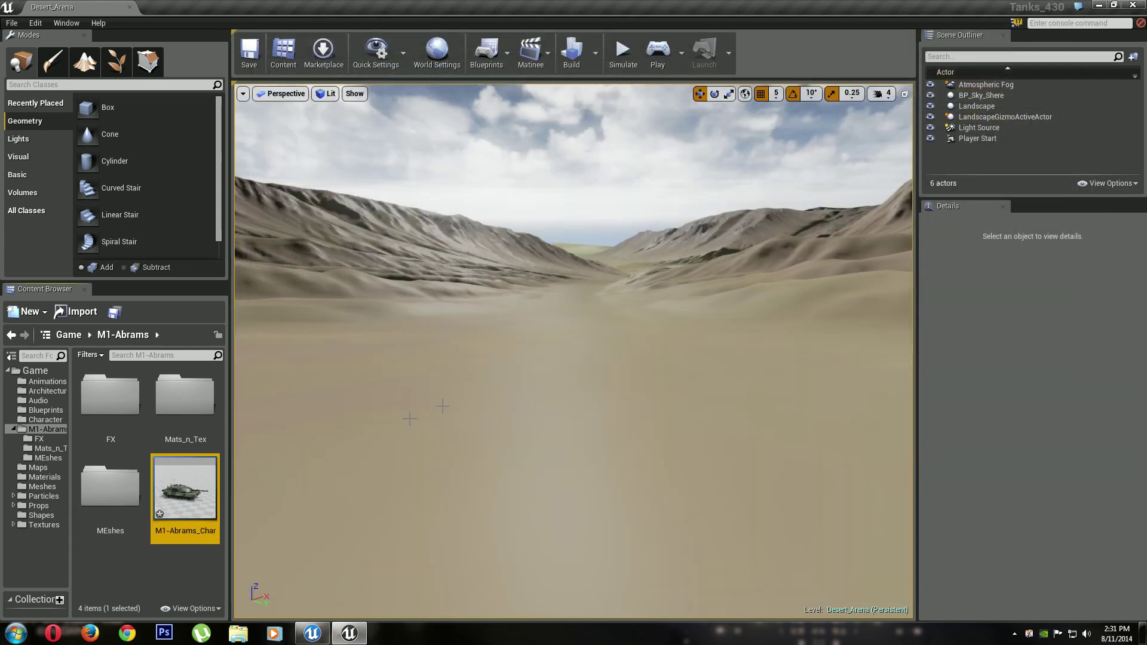
# Create a blueprint with the Character parent class in the M1-Abrams folder, keeping the default name NewBlueprint, and delete it again
pyautogui.click(109, 574)
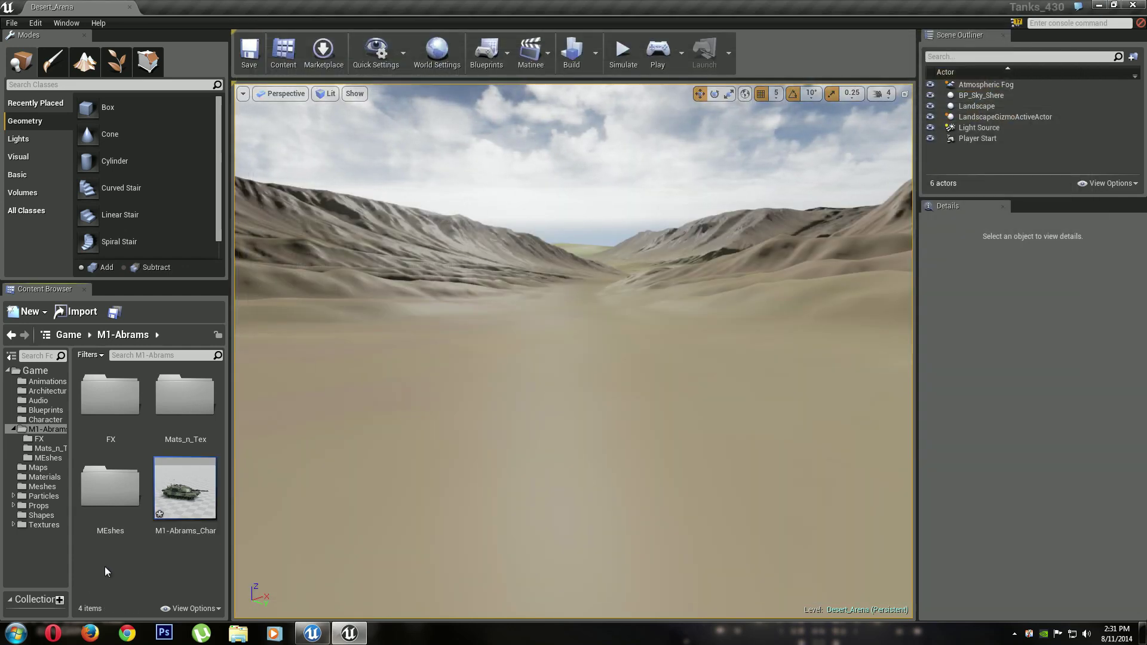
pyautogui.rightClick(105, 567)
pyautogui.click(164, 396)
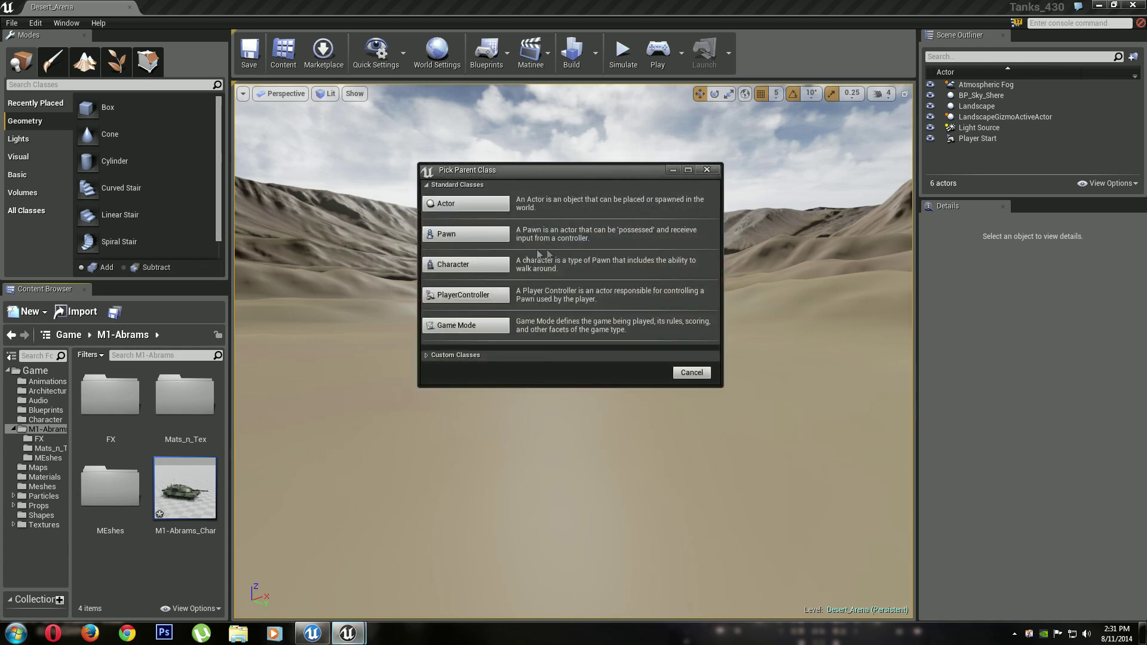
pyautogui.click(466, 267)
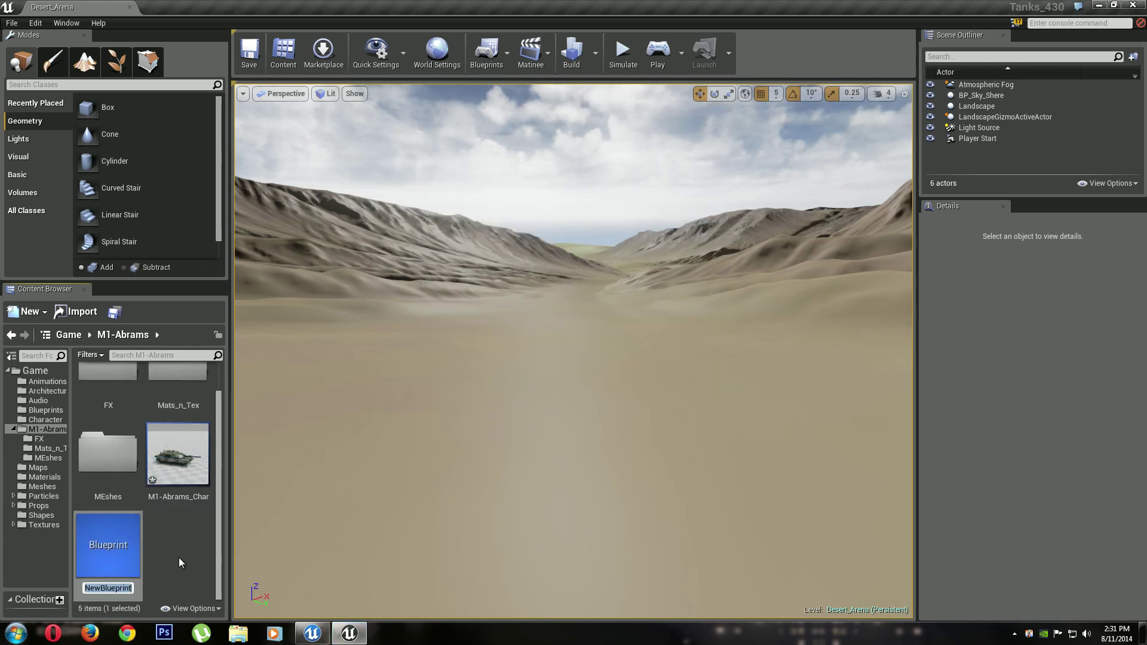
pyautogui.press('Return')
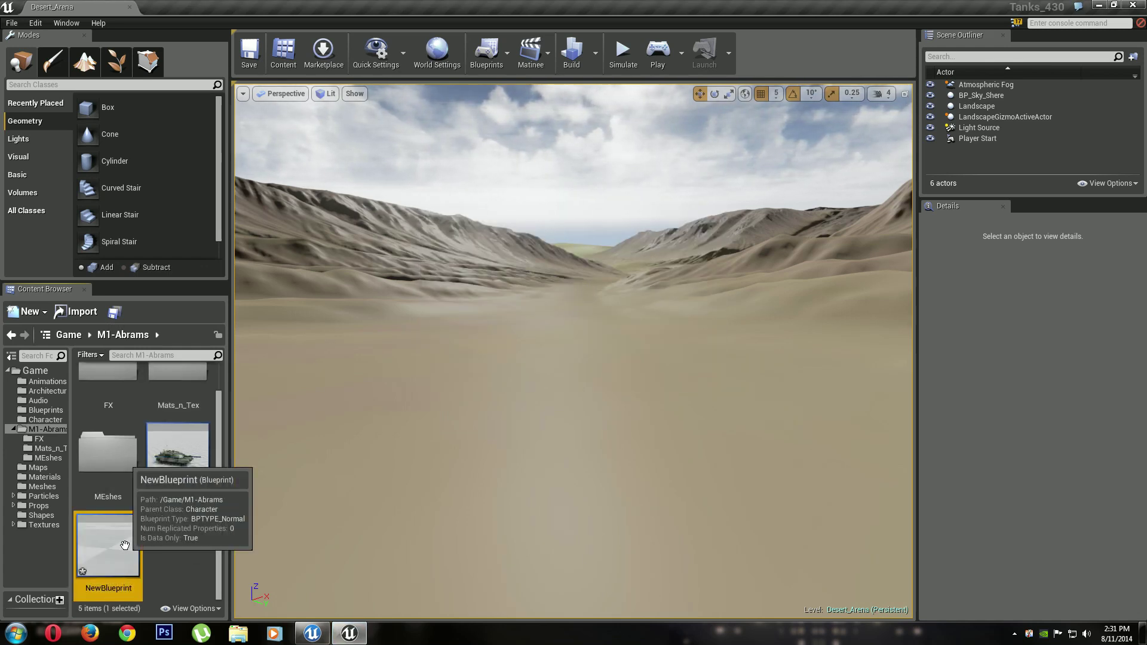
pyautogui.press('Delete')
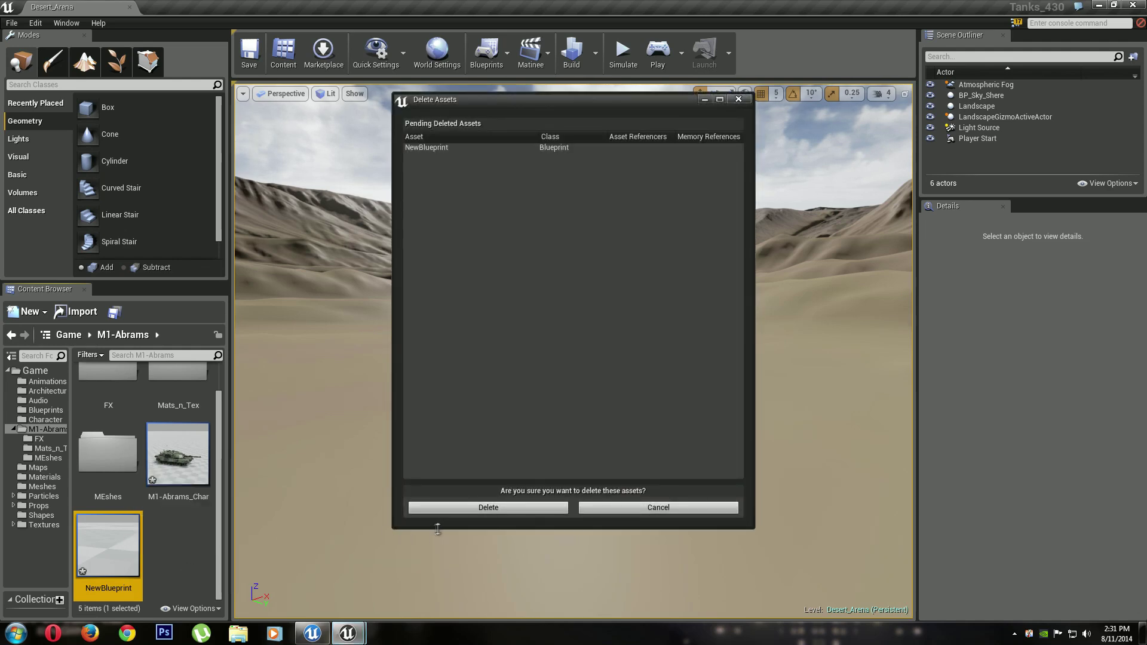
pyautogui.click(467, 513)
# Open the event graph of M1-Abrams_Char and examine its overall layout and the Stick input nodes
pyautogui.doubleClick(200, 487)
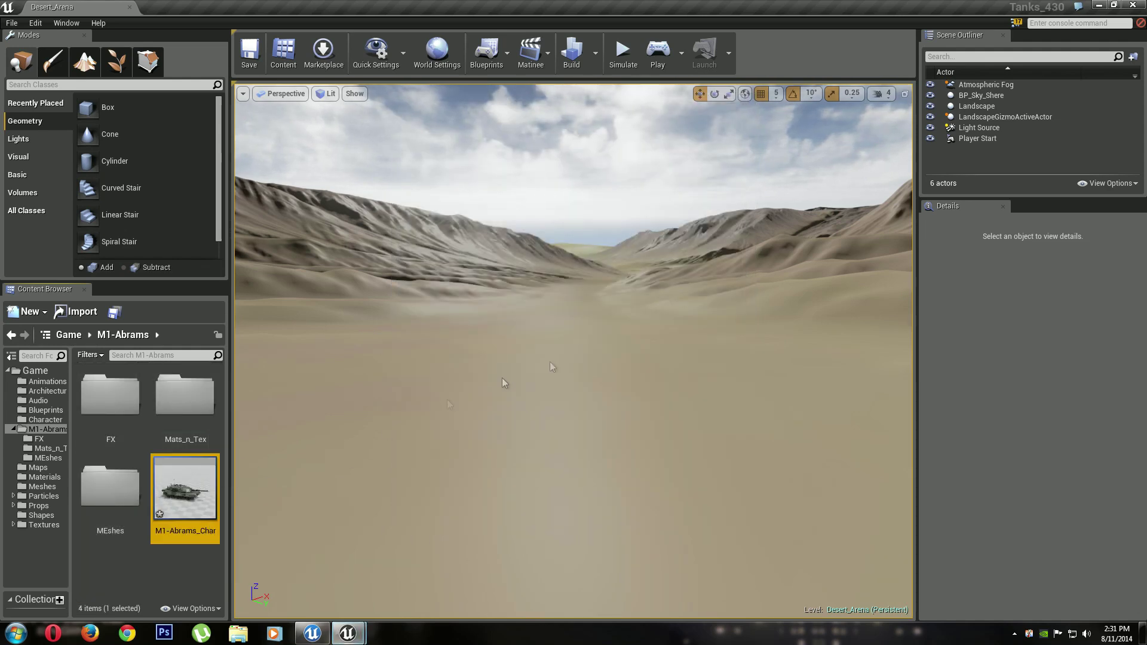
pyautogui.scroll(-3, 563, 219)
pyautogui.moveTo(530, 218); pyautogui.dragTo(505, 311, button='right')
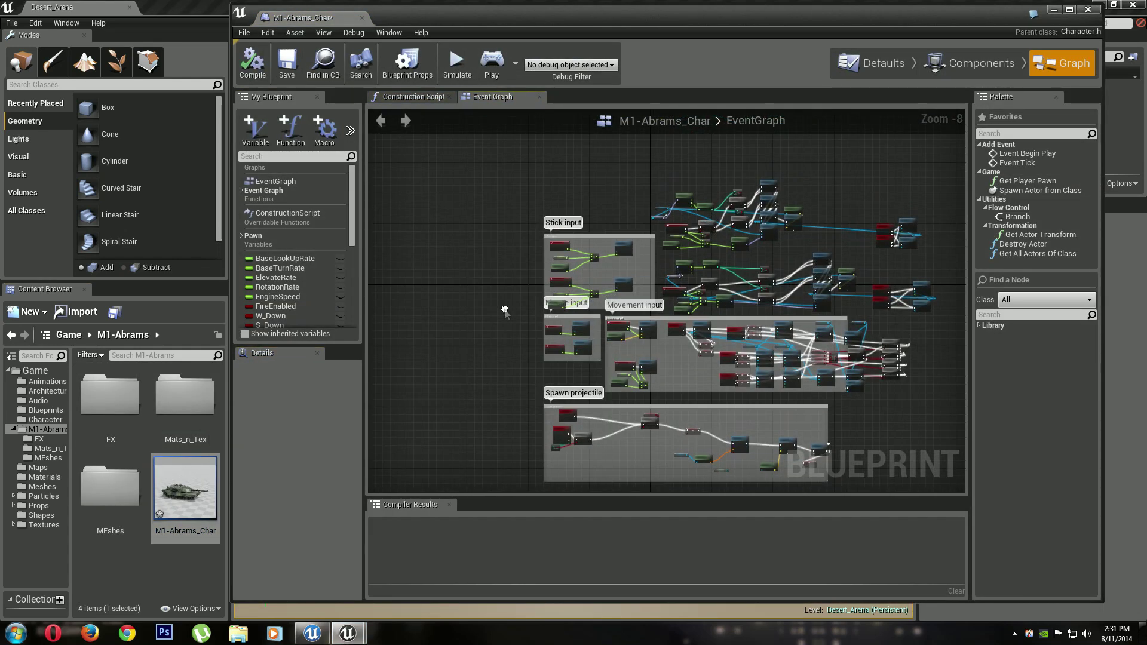
pyautogui.moveTo(500, 210); pyautogui.dragTo(586, 360)
pyautogui.scroll(5, 515, 278)
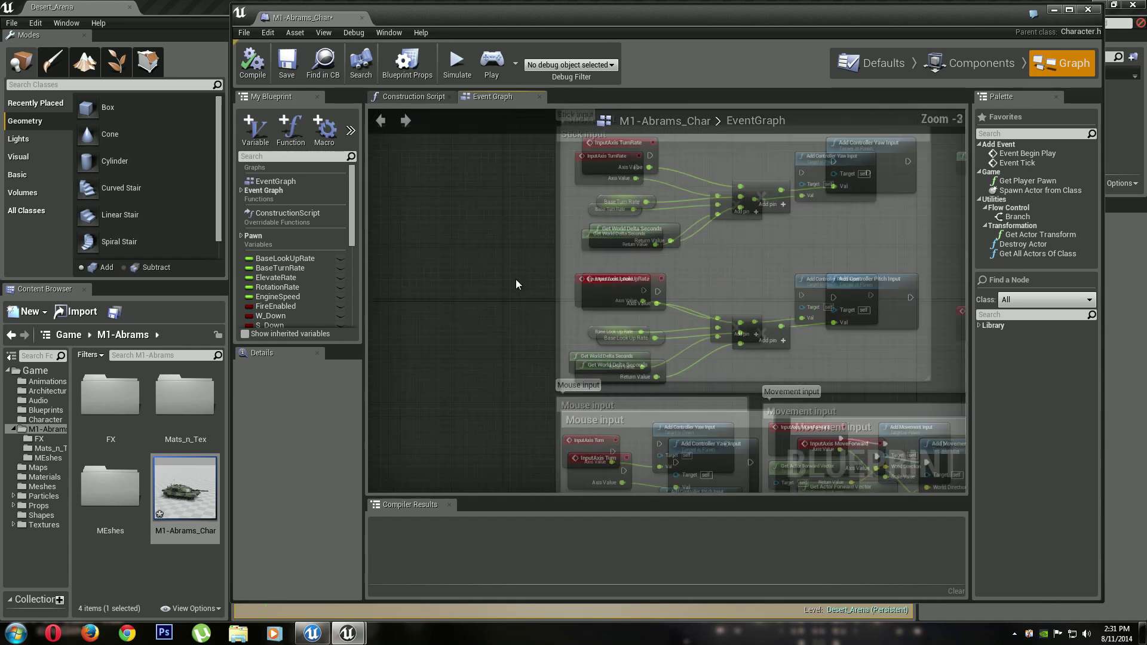
pyautogui.scroll(3, 515, 278)
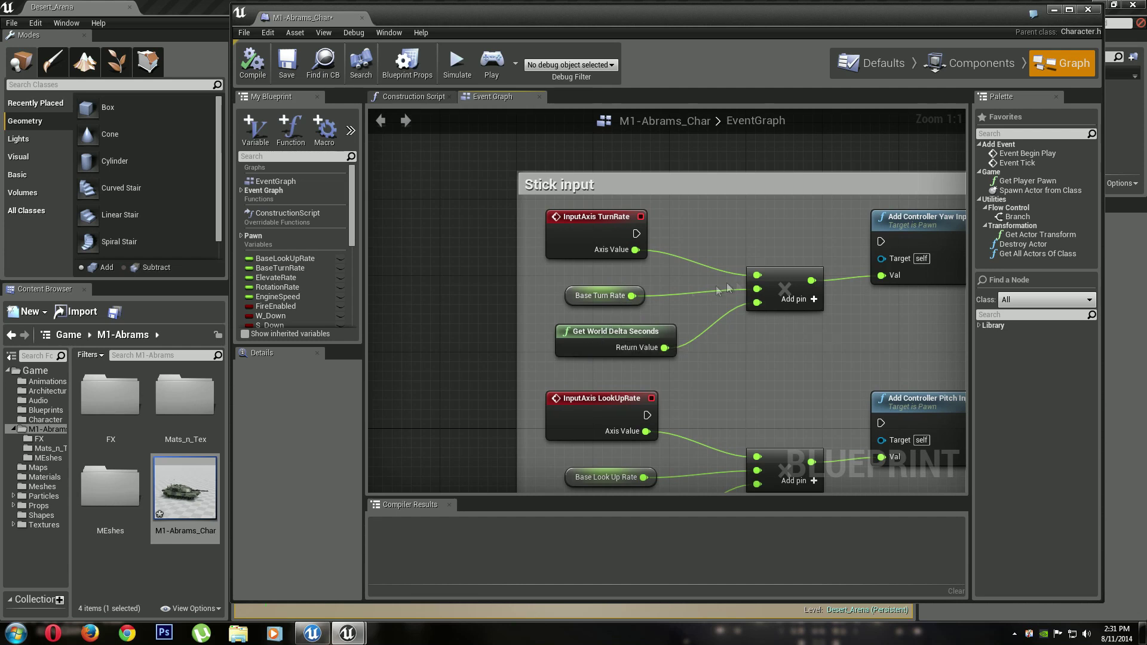
# Check the default values of the BaseLookUpRate, BaseTurnRate, ElevateRate and RotationRate variables, and close the blueprint
pyautogui.click(280, 259)
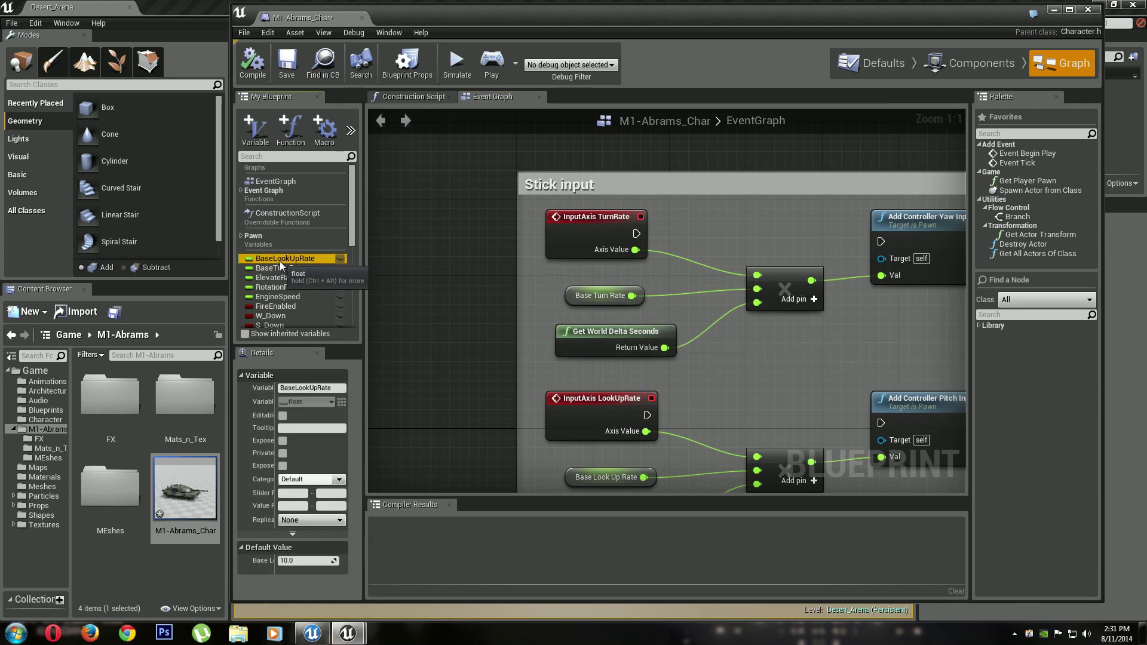
pyautogui.click(286, 268)
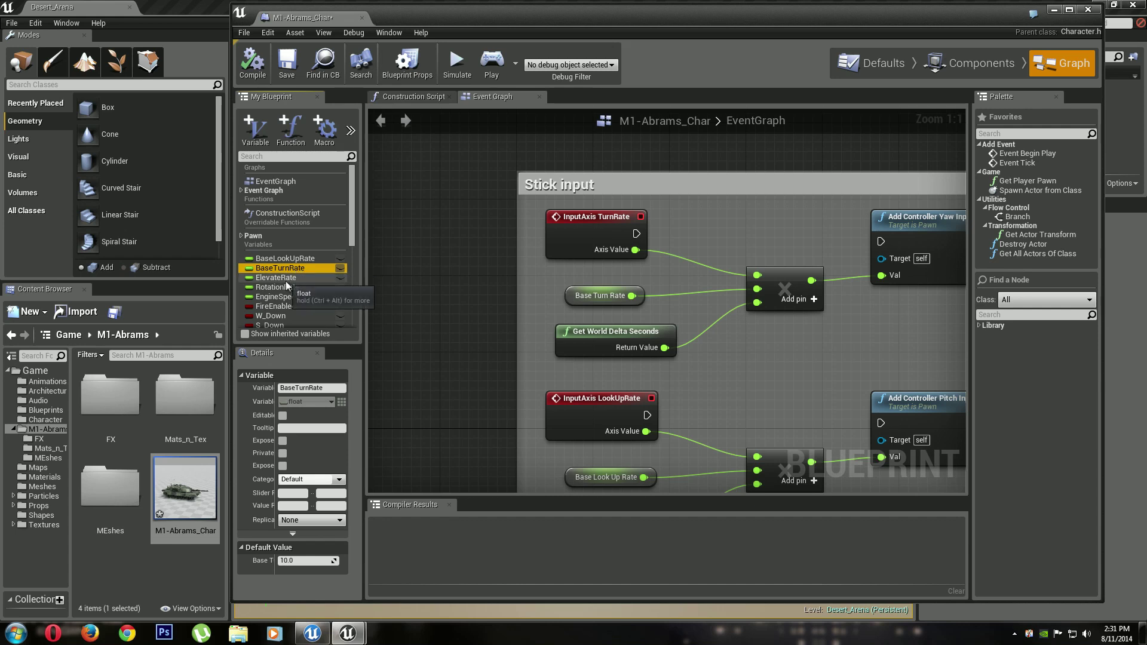
pyautogui.click(290, 278)
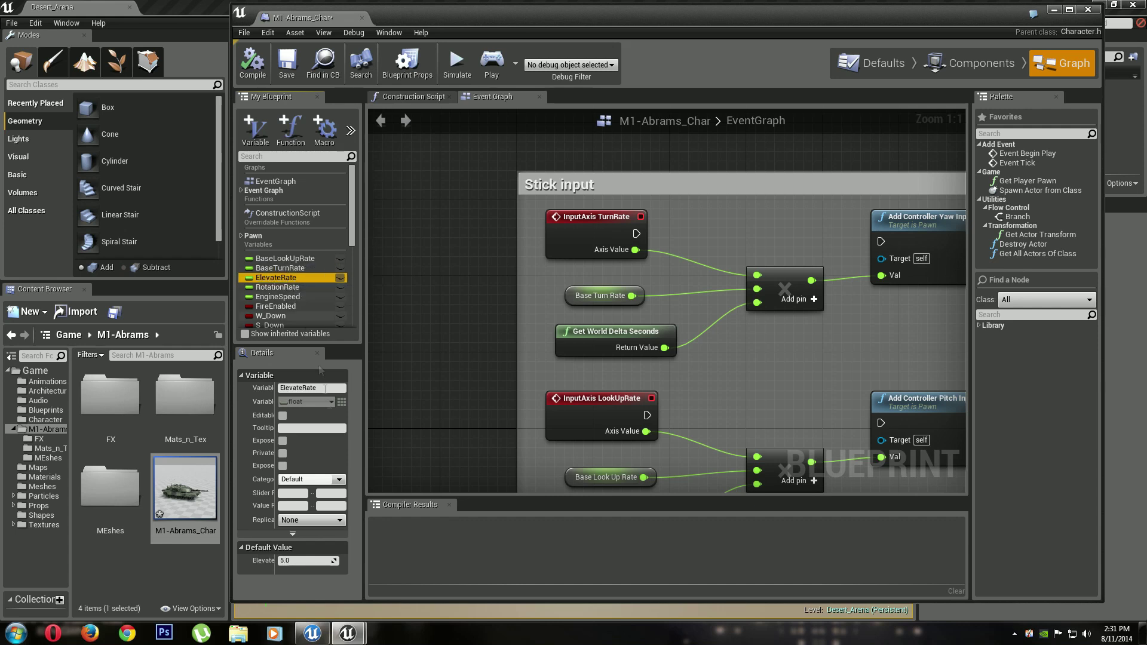
pyautogui.click(285, 287)
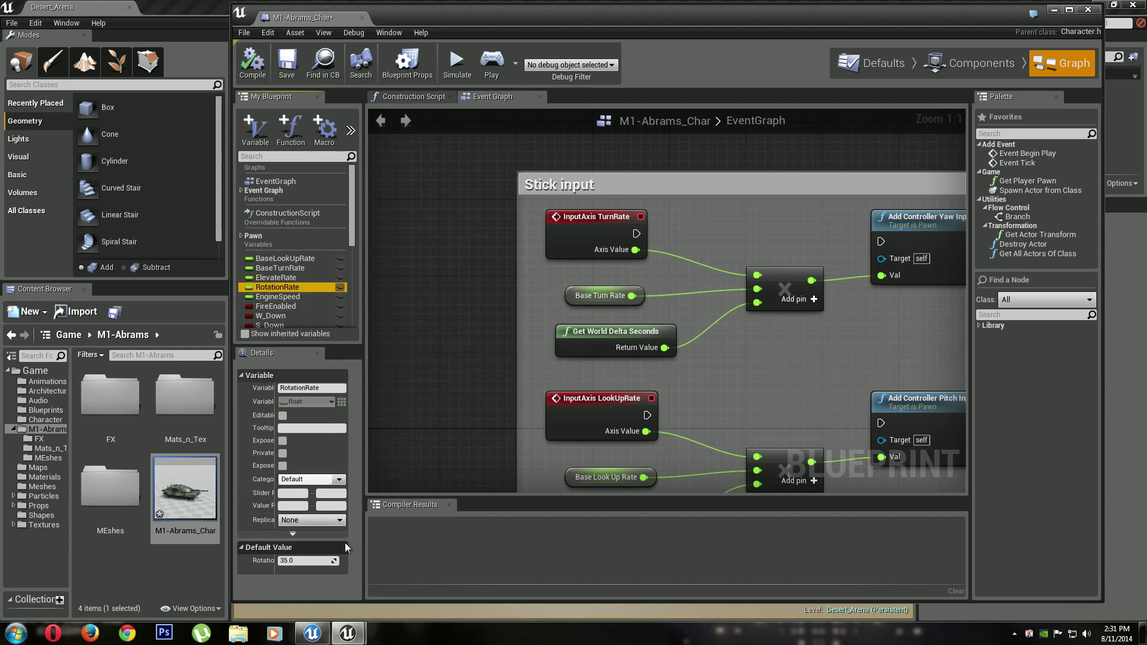
pyautogui.click(1088, 10)
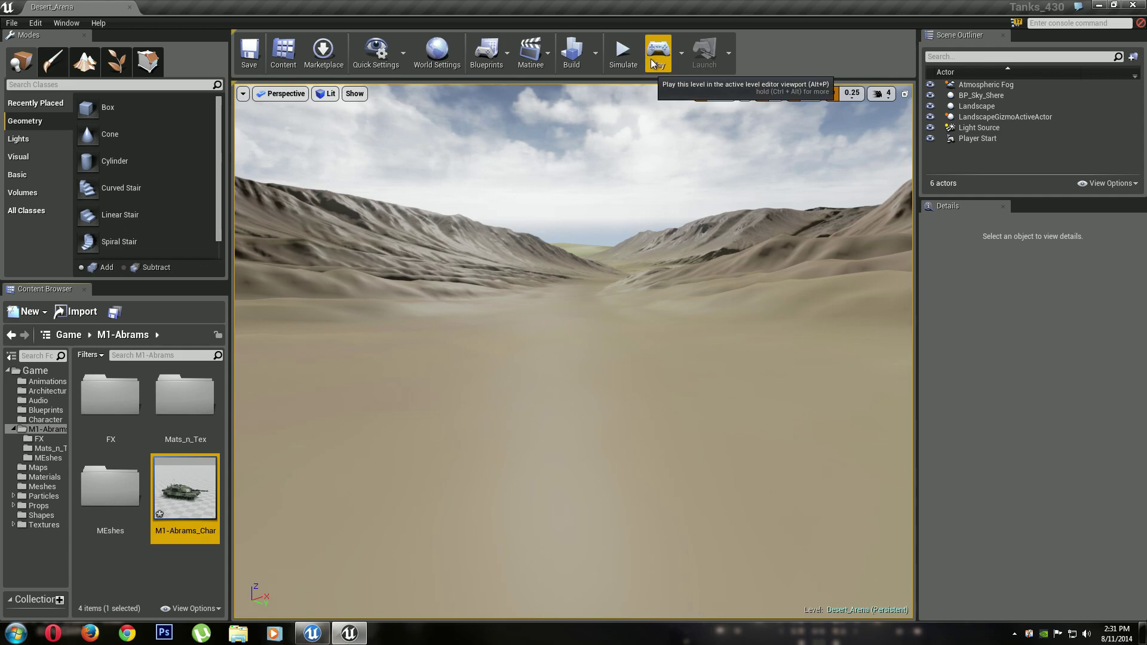
# Play the Desert_Arena level, test turning the tank hull in both directions and swinging the view around it, and stop the session
pyautogui.click(656, 62)
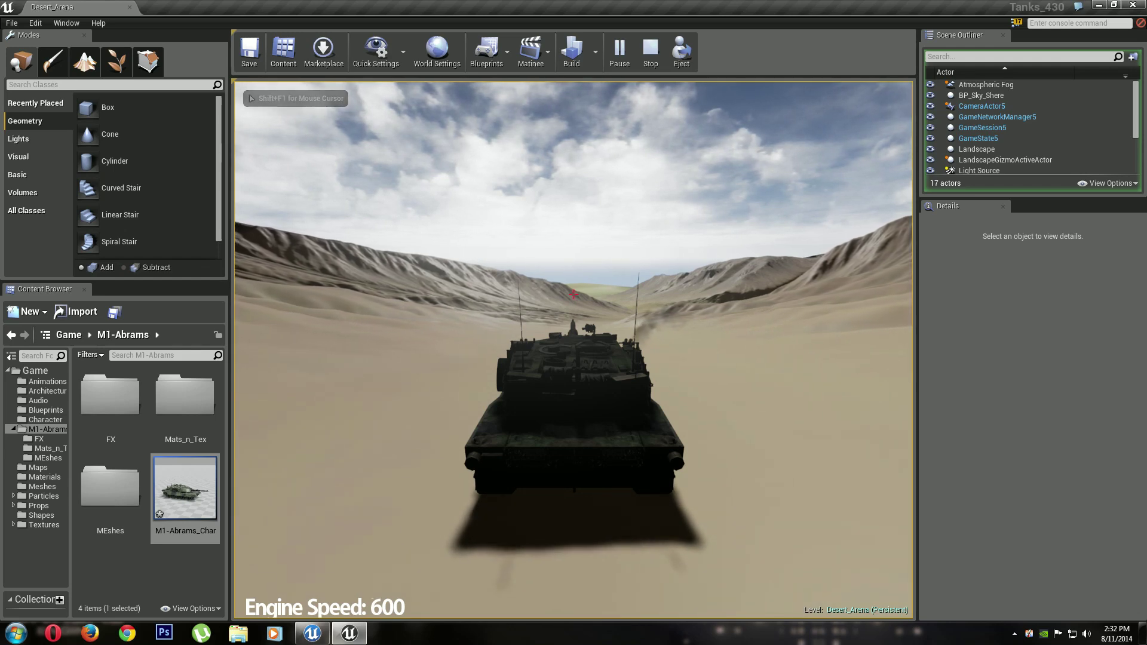
pyautogui.press('a')
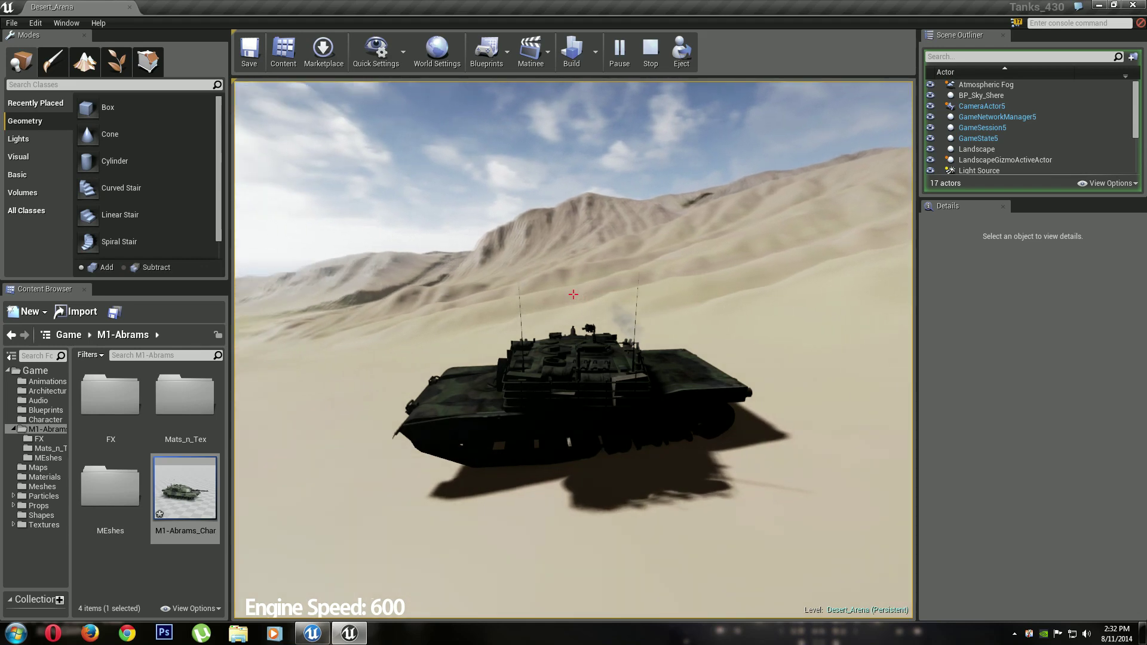
pyautogui.press('a')
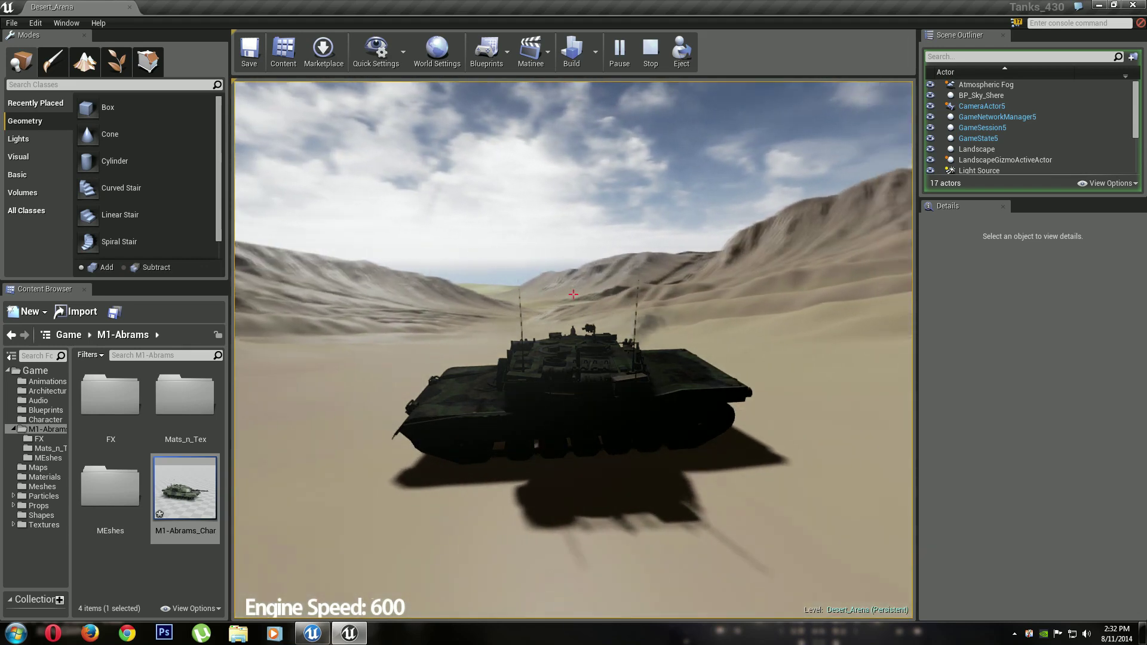
pyautogui.press('d')
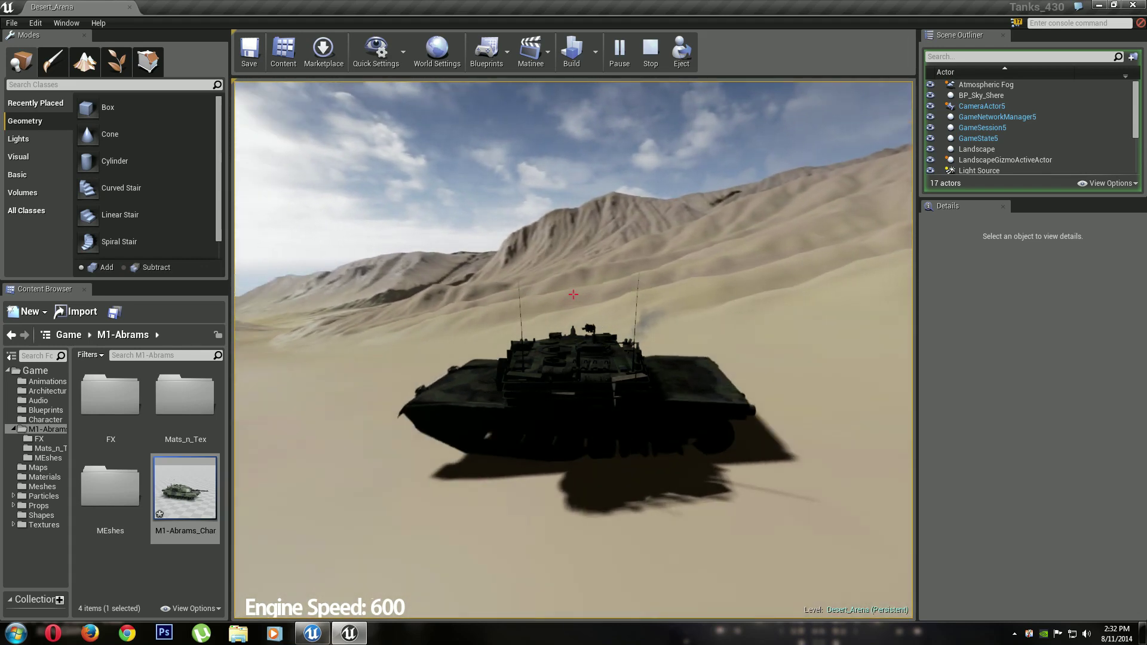
pyautogui.press('a')
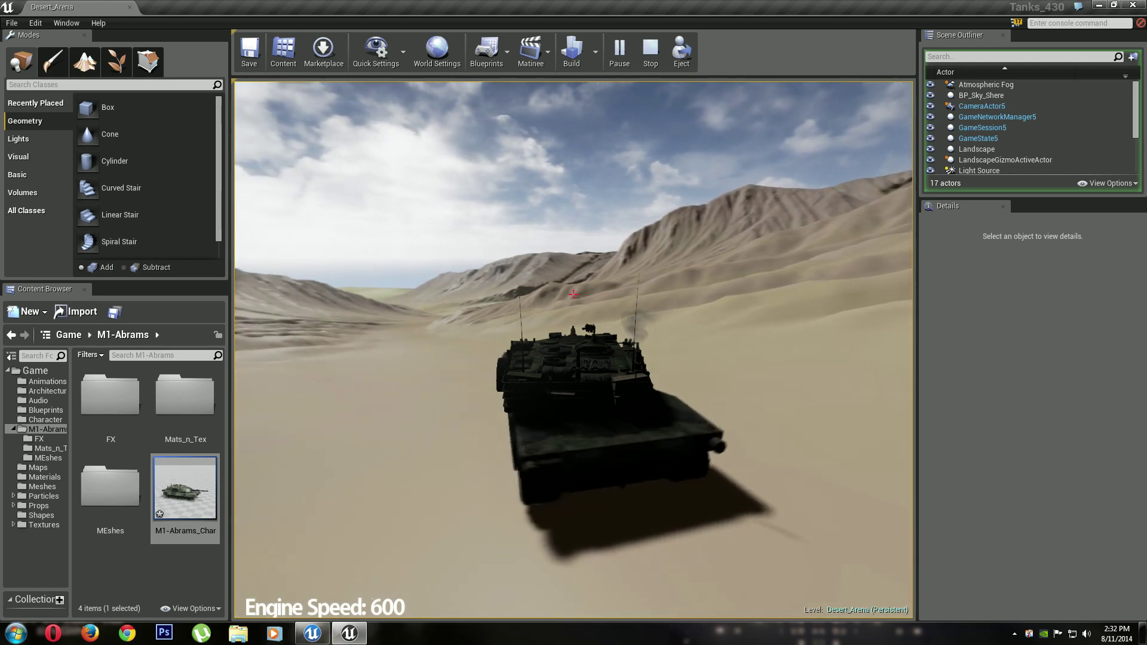
pyautogui.press('a')
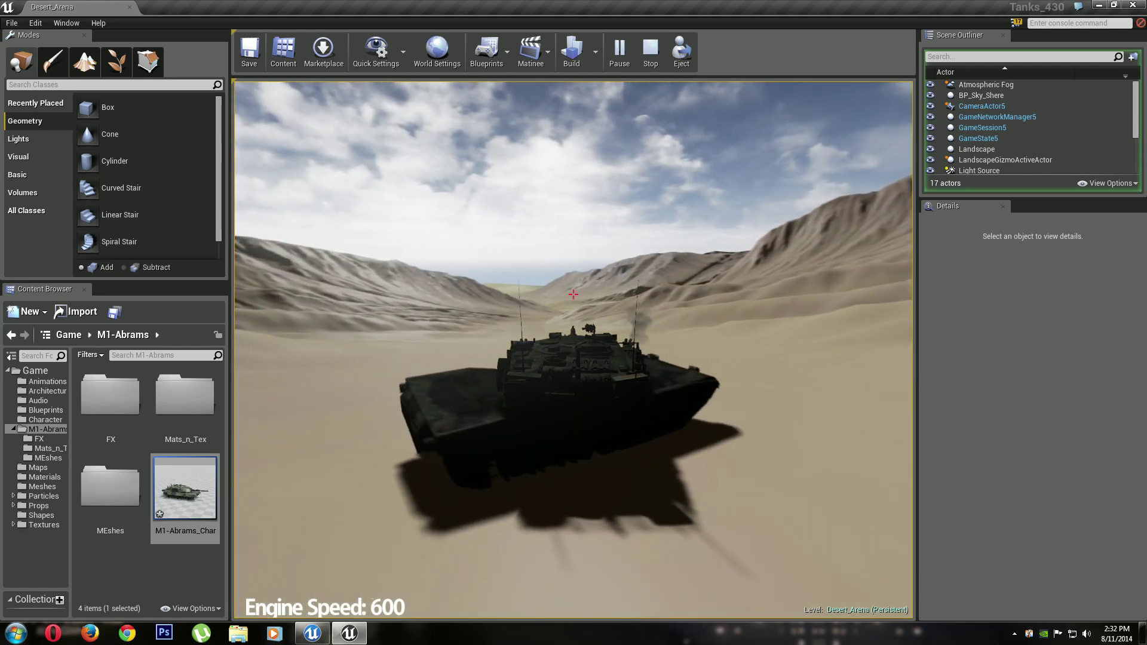
pyautogui.press('d')
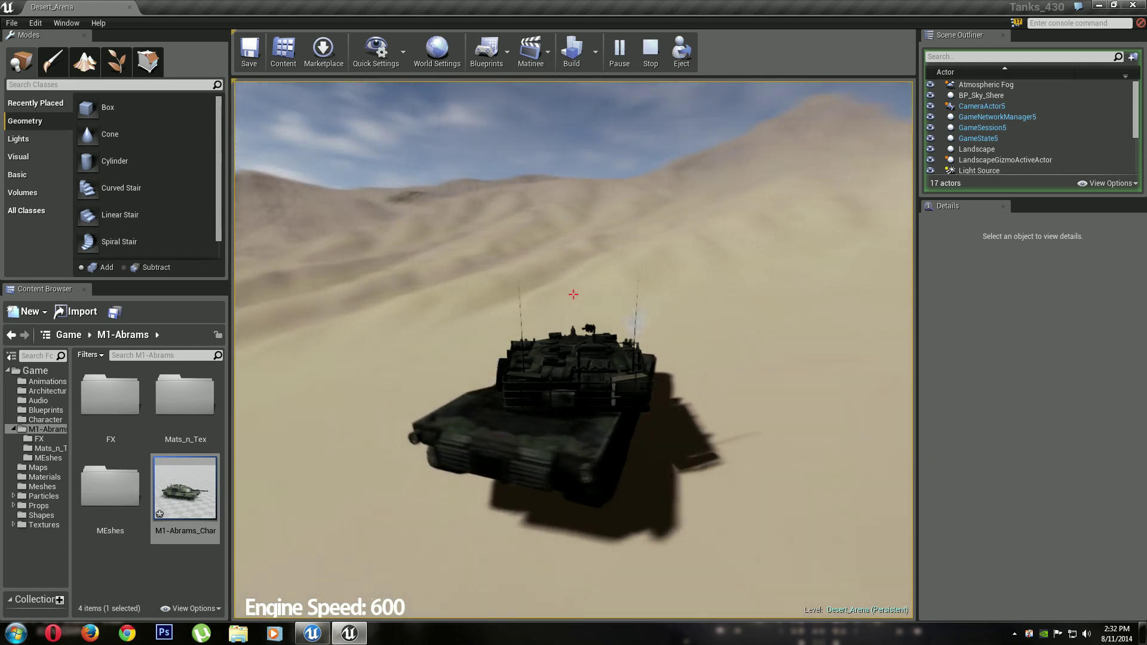
pyautogui.press('a')
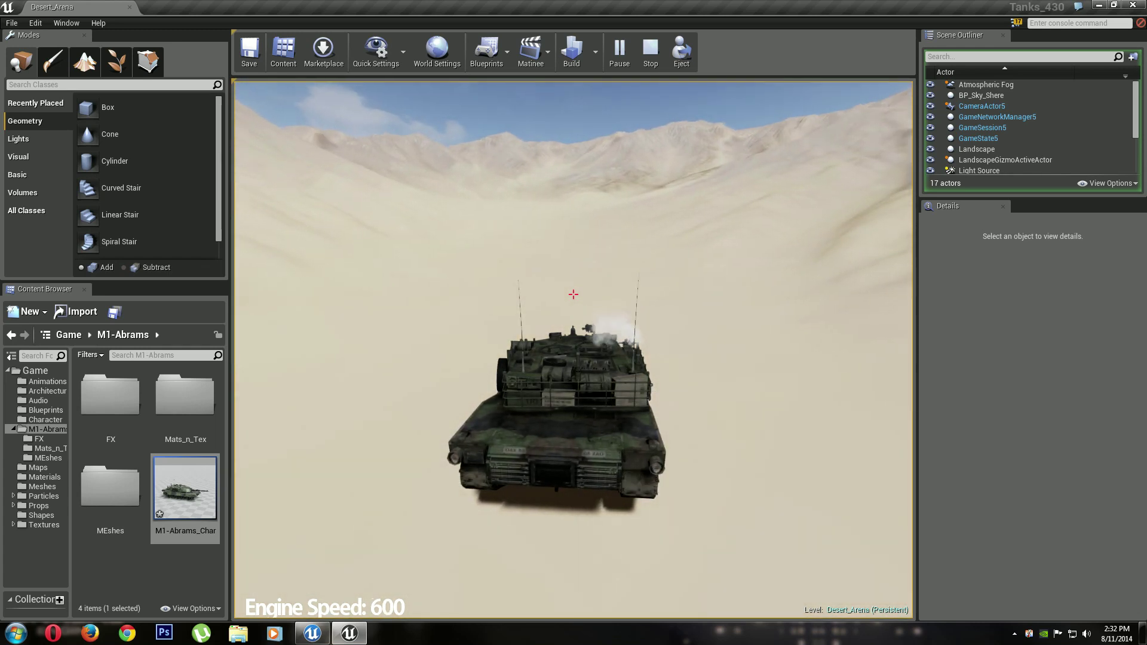
pyautogui.press('d')
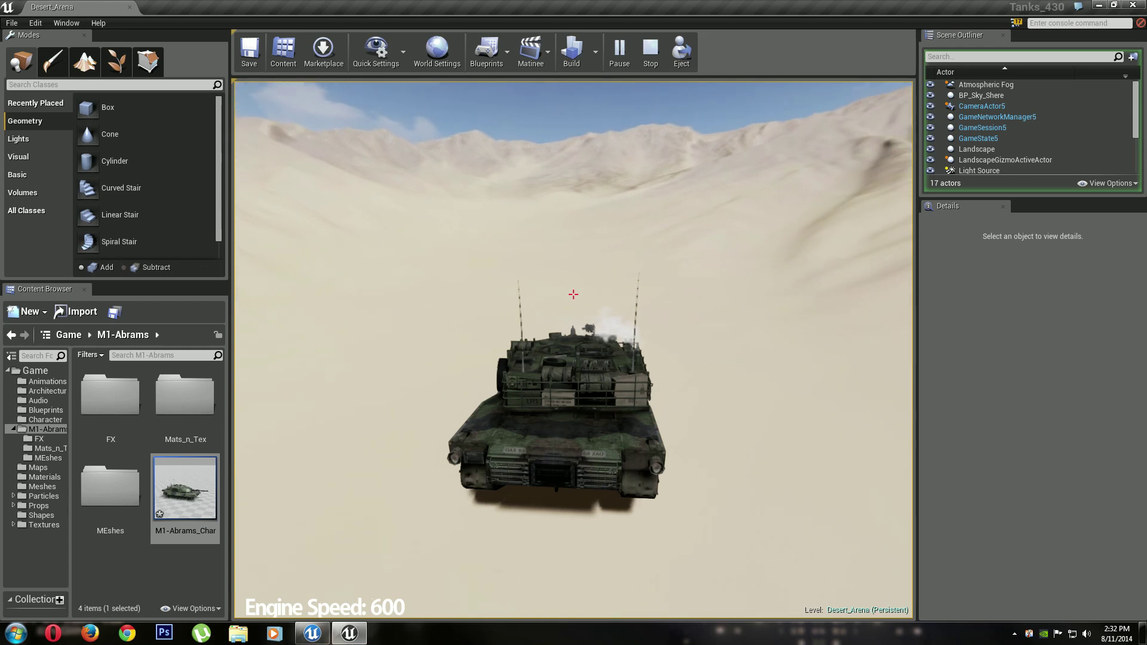
pyautogui.press('d')
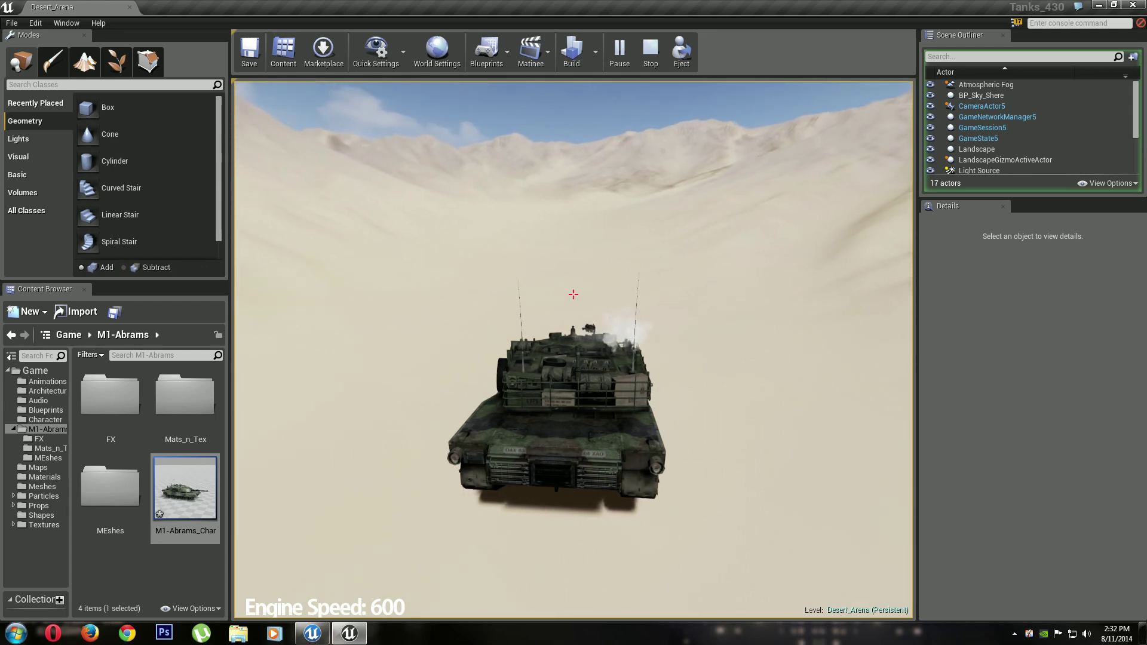
pyautogui.press('d')
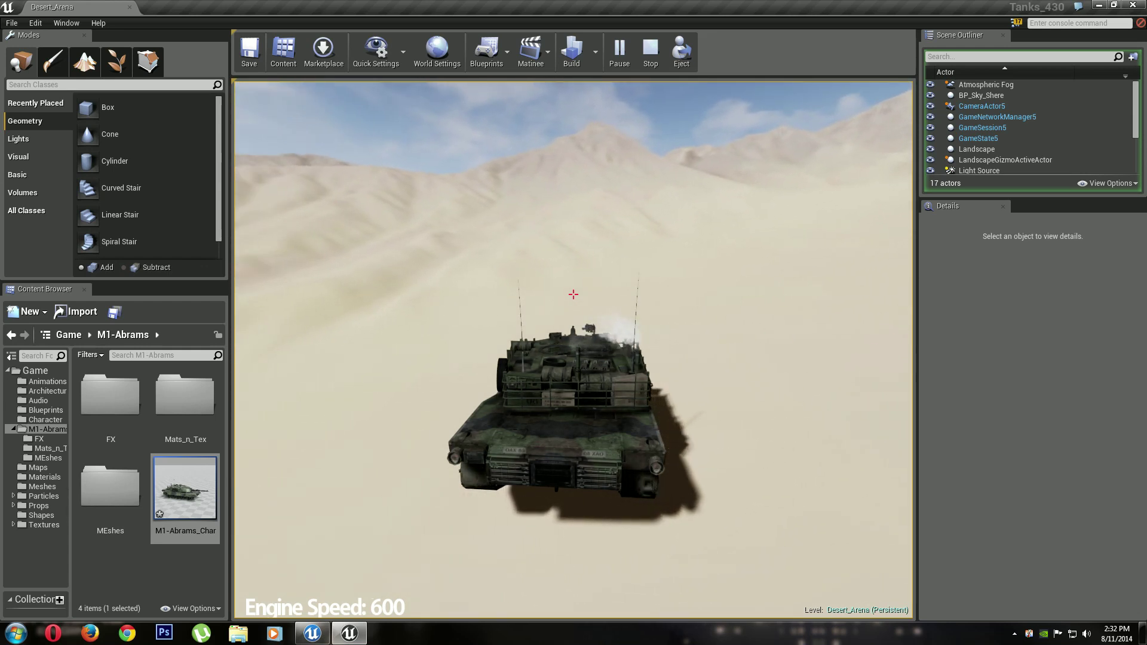
pyautogui.press('Escape')
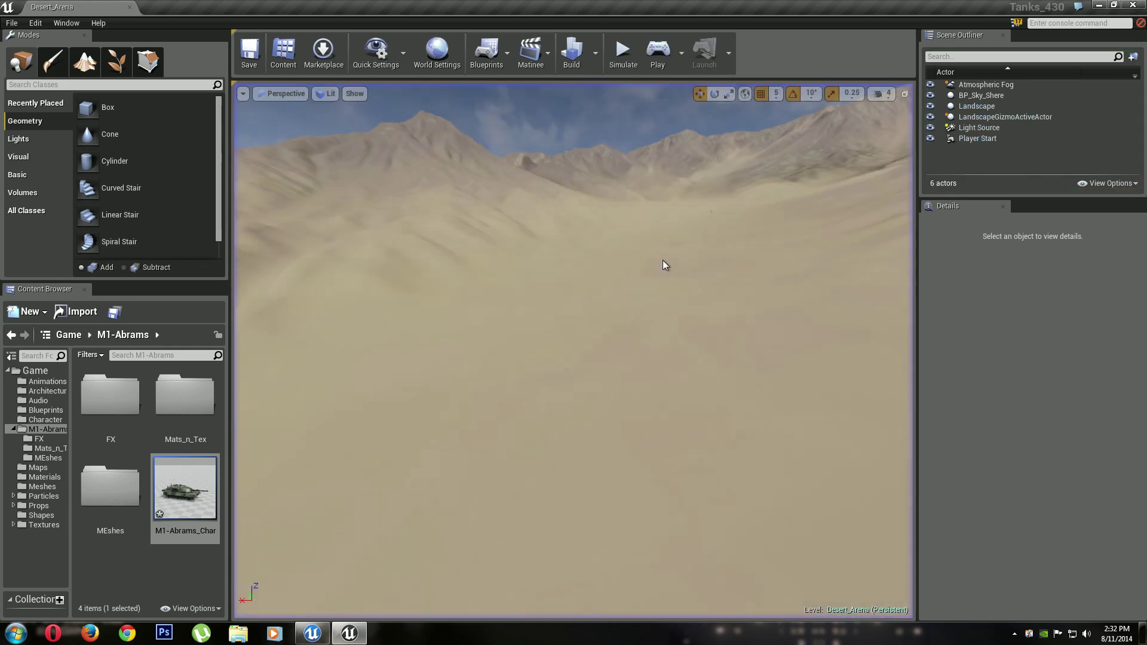
# Reopen the M1-Abrams_Char event graph and examine the MoveForward, MoveRight and key-event nodes in the Movement input section
pyautogui.click(194, 510)
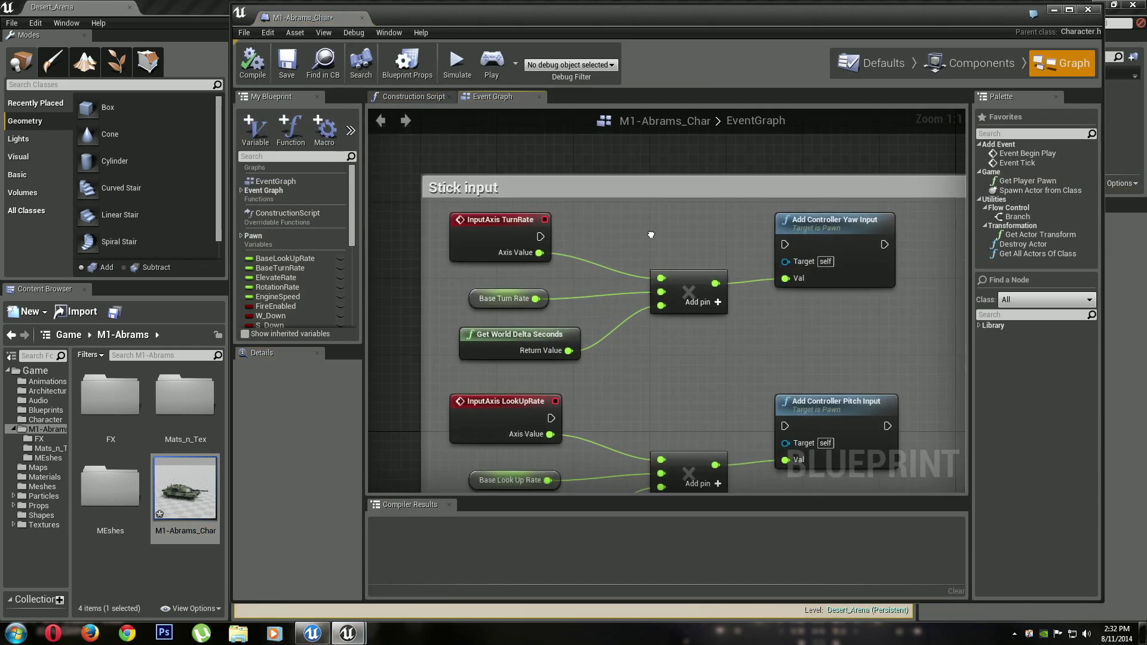
pyautogui.scroll(-5, 747, 239)
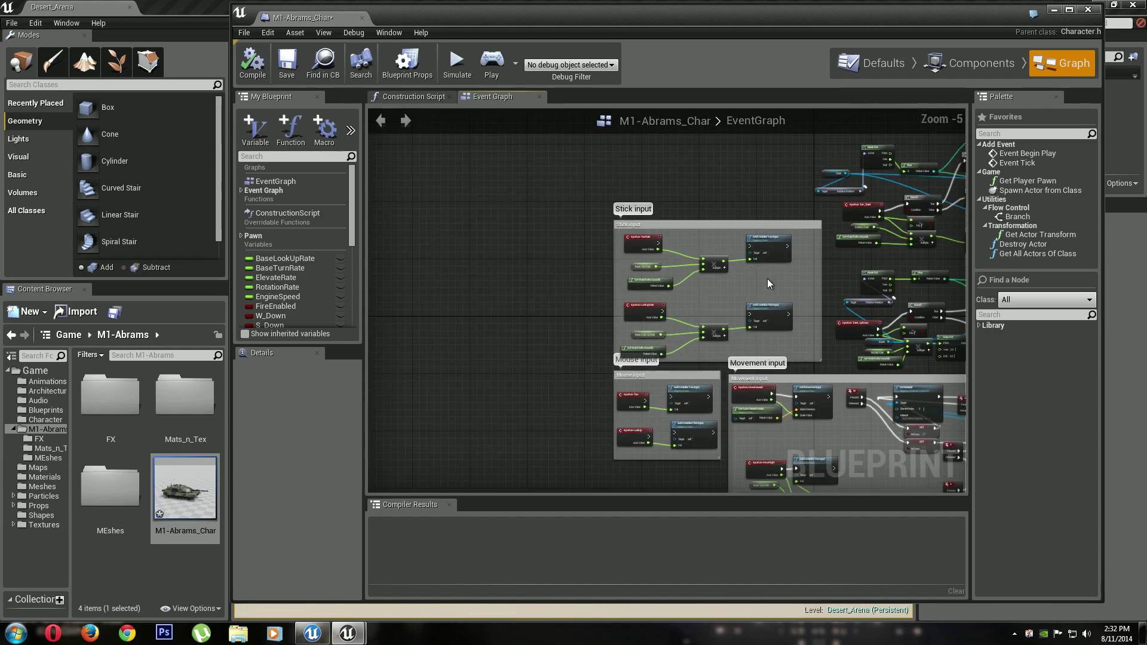
pyautogui.scroll(2, 766, 285)
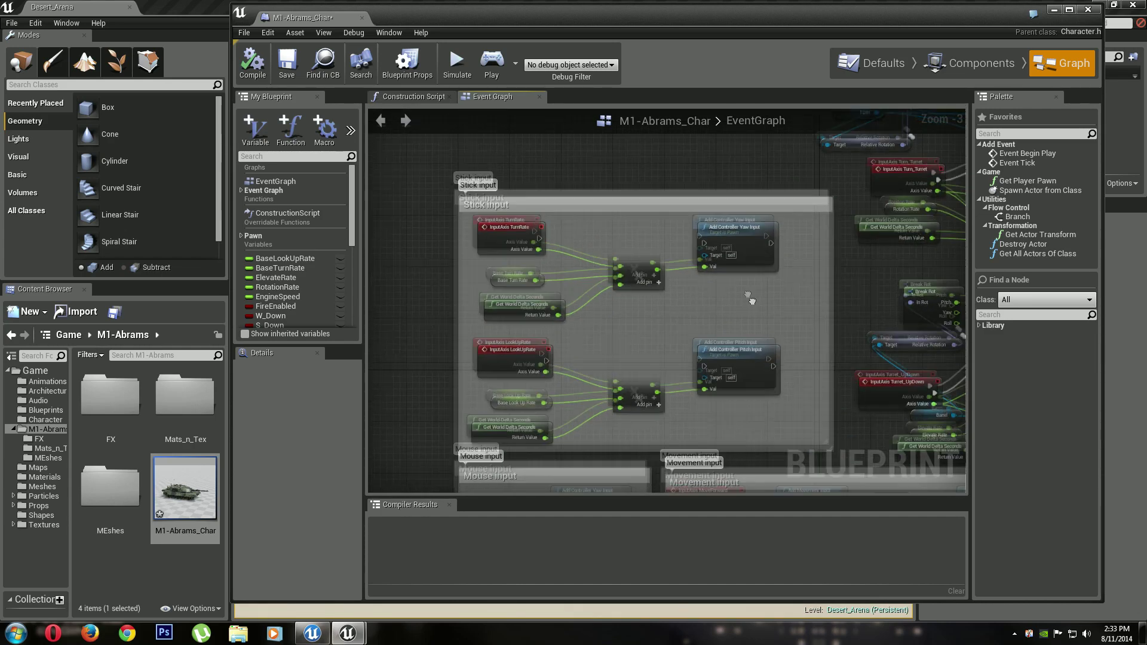
pyautogui.moveTo(751, 295); pyautogui.dragTo(597, 114, button='right')
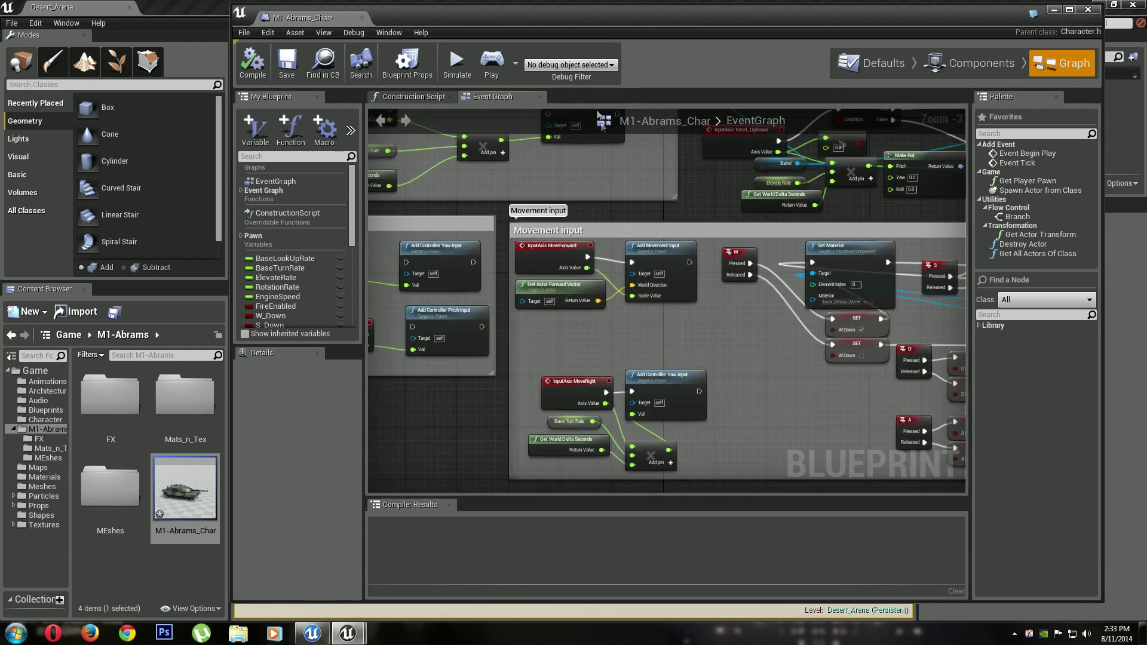
pyautogui.moveTo(735, 366); pyautogui.dragTo(537, 325, button='right')
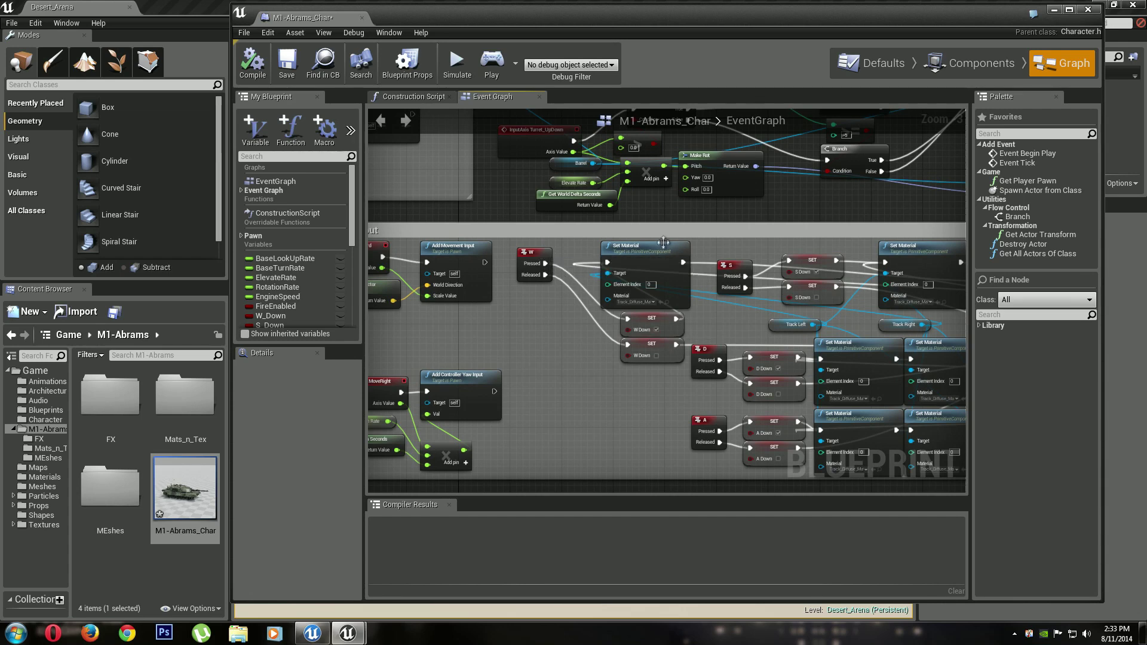
# Inspect the Set Material node near the W key event, its element index and material, and the Track Left reference
pyautogui.click(672, 248)
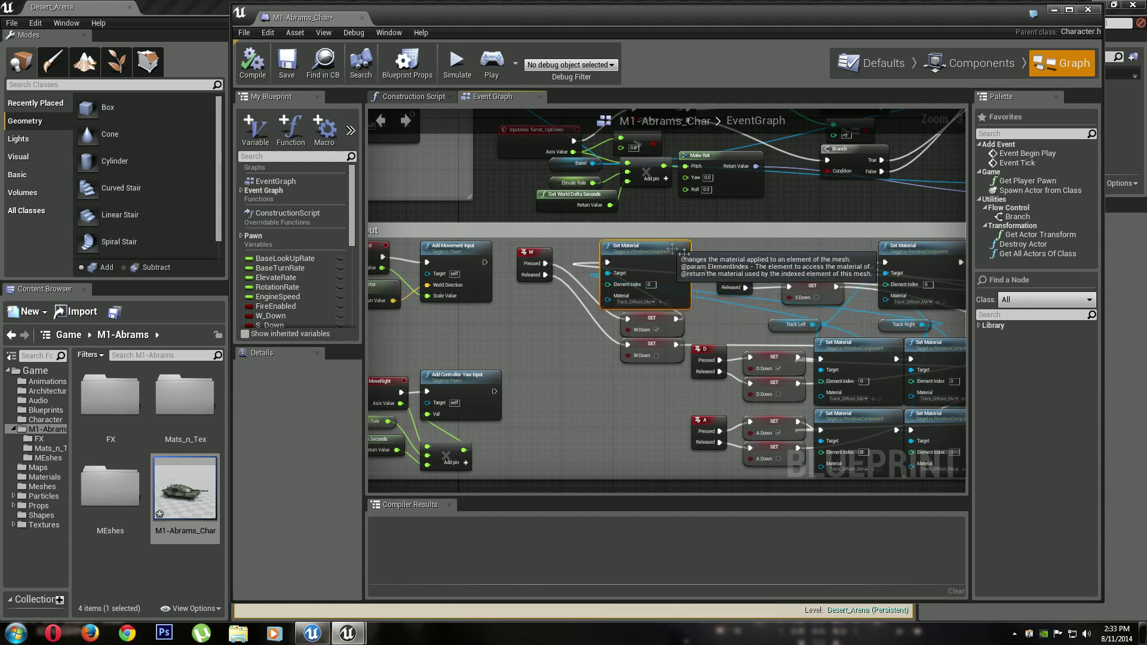
pyautogui.moveTo(752, 330); pyautogui.dragTo(710, 353, button='right')
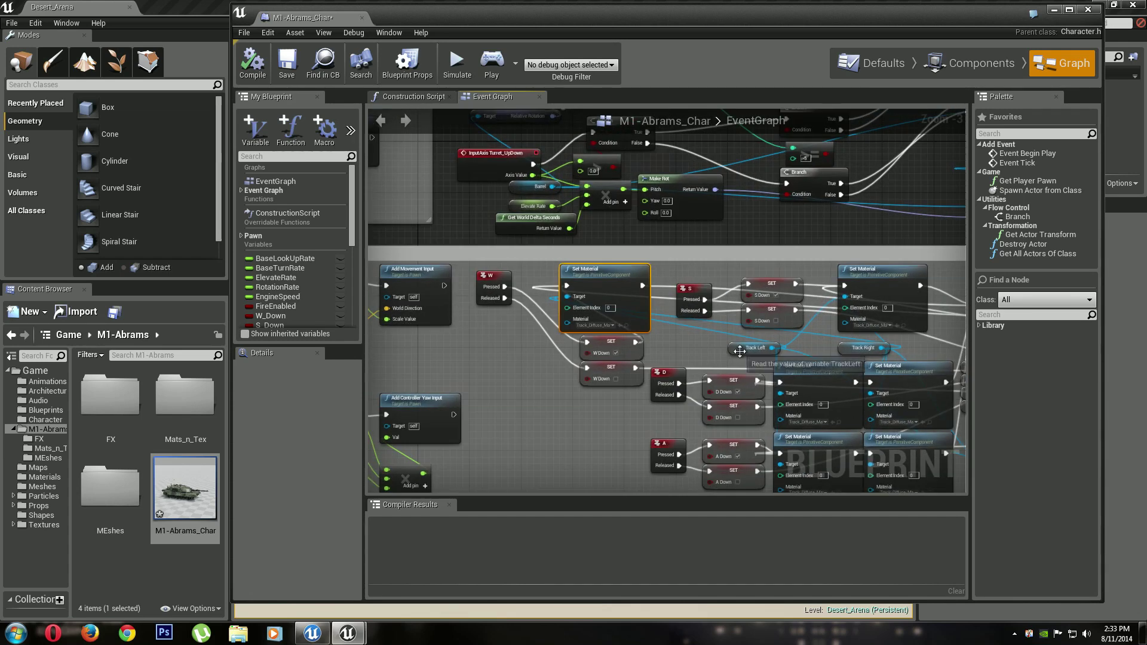
pyautogui.click(738, 351)
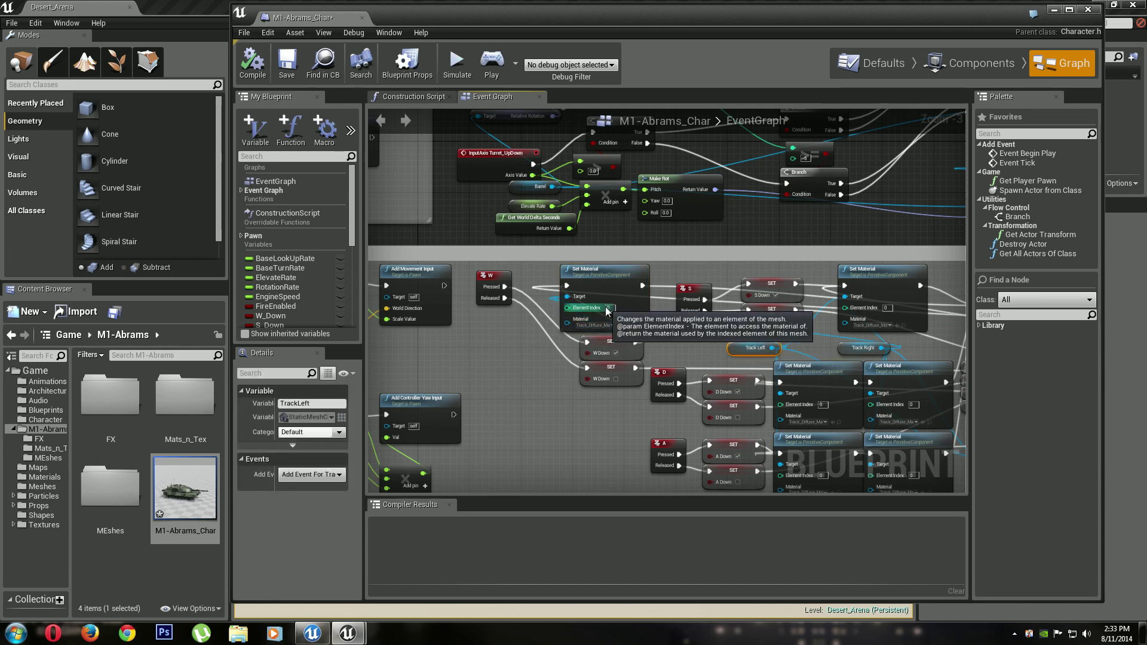
pyautogui.scroll(3, 598, 330)
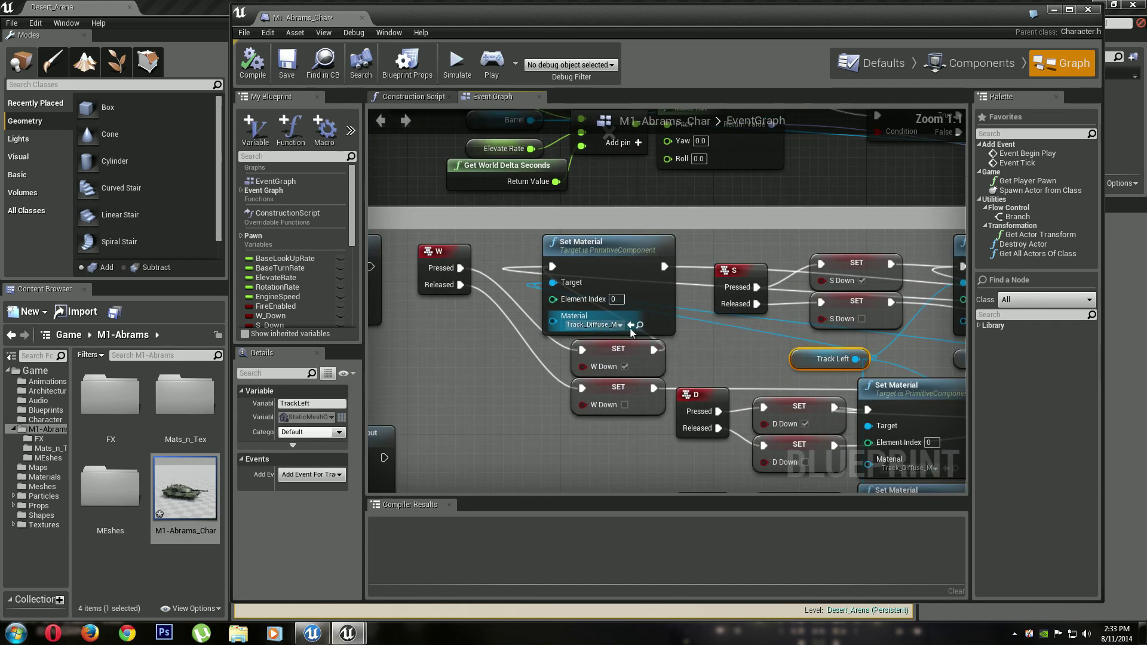
# Check the material assigned in the W key's Set Material node and follow the track material nodes towards the OR node
pyautogui.click(620, 325)
pyautogui.click(623, 327)
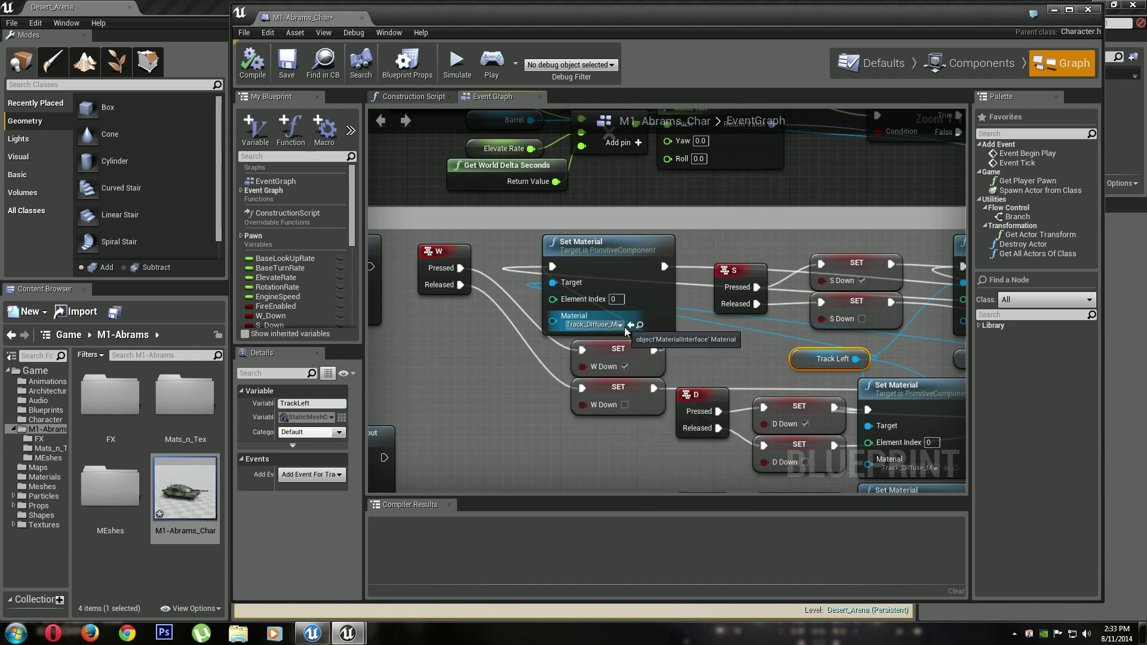
pyautogui.moveTo(704, 342); pyautogui.dragTo(473, 292, button='right')
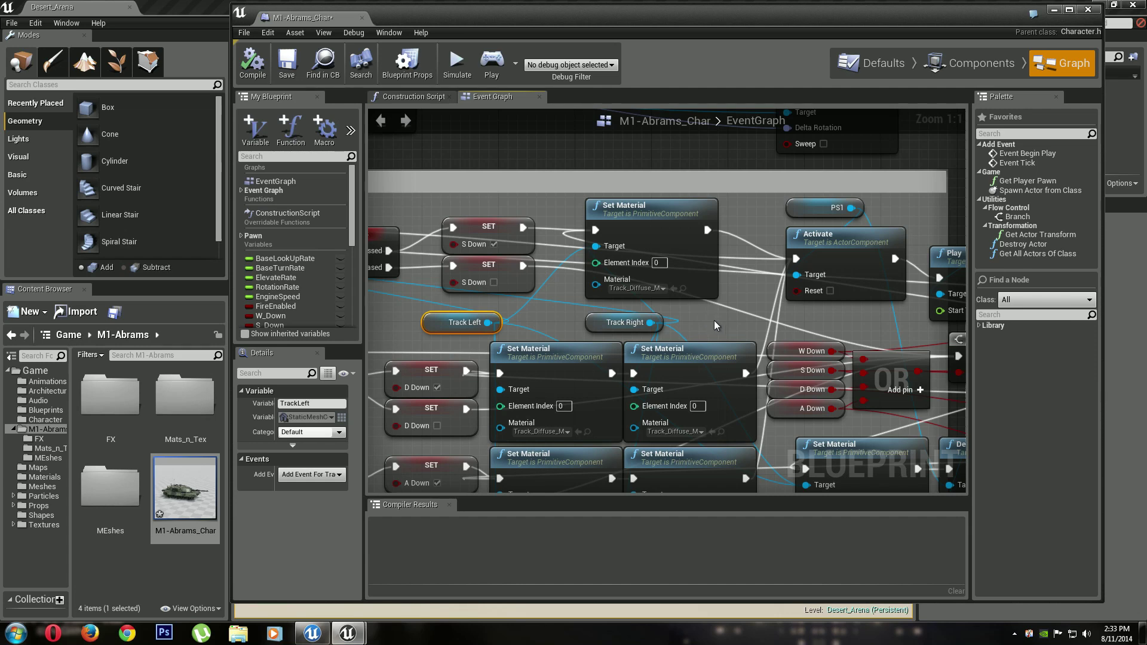
pyautogui.scroll(-6, 714, 320)
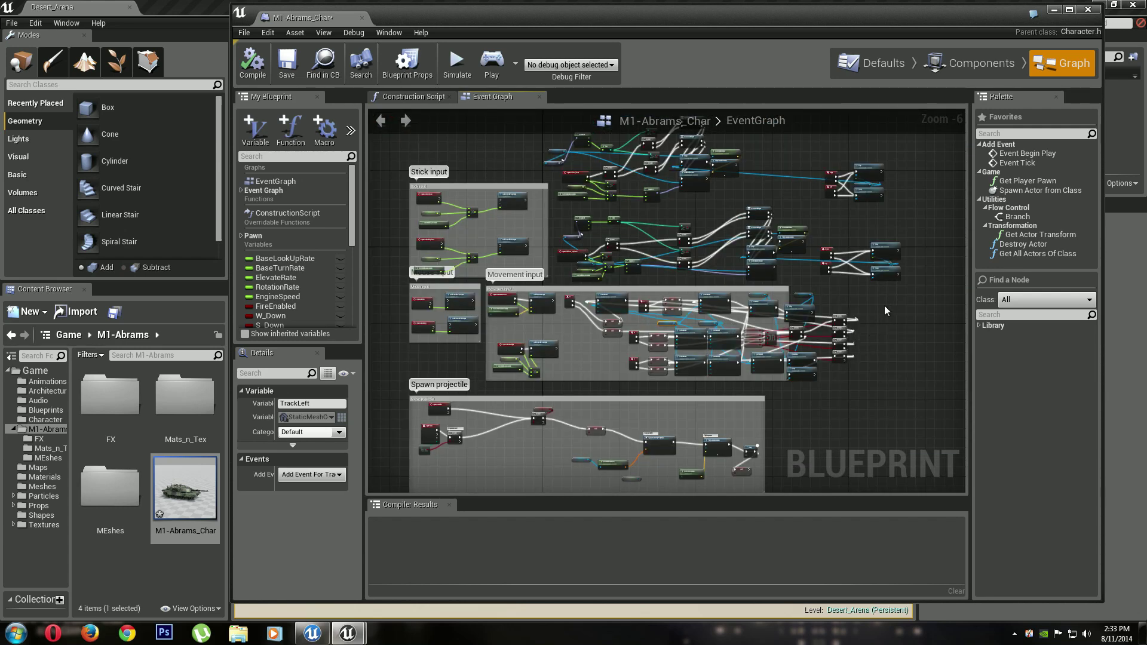
# Examine the Down/Up and Right/Left key events that play and stop the Turret Move and Turret Spin audio
pyautogui.scroll(2, 884, 306)
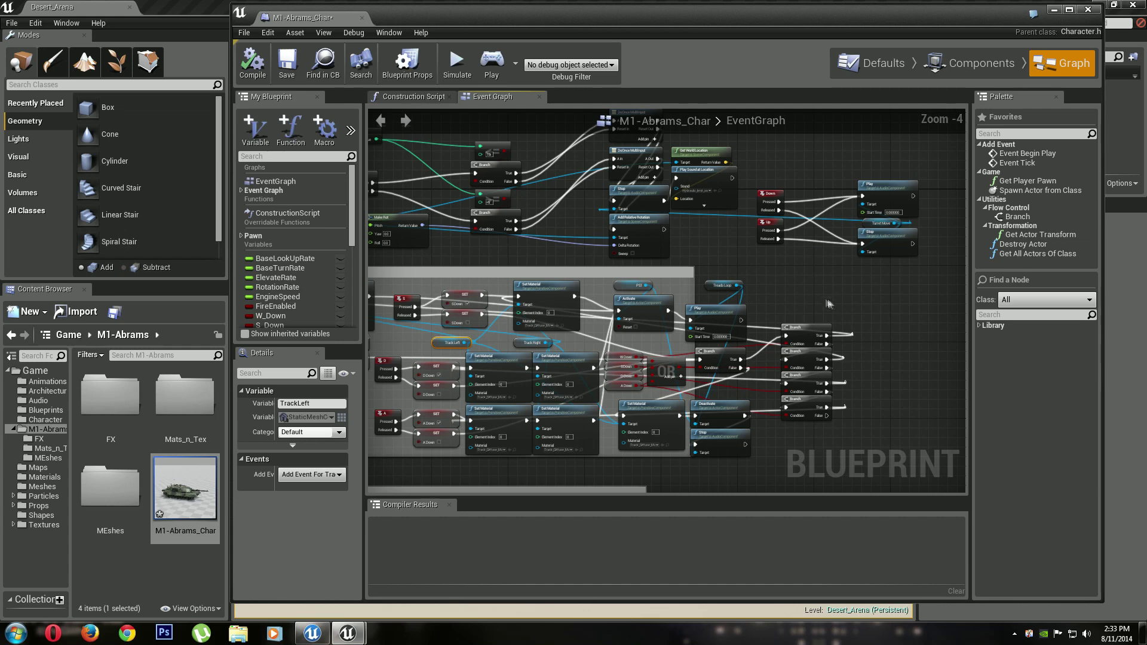
pyautogui.scroll(4, 836, 303)
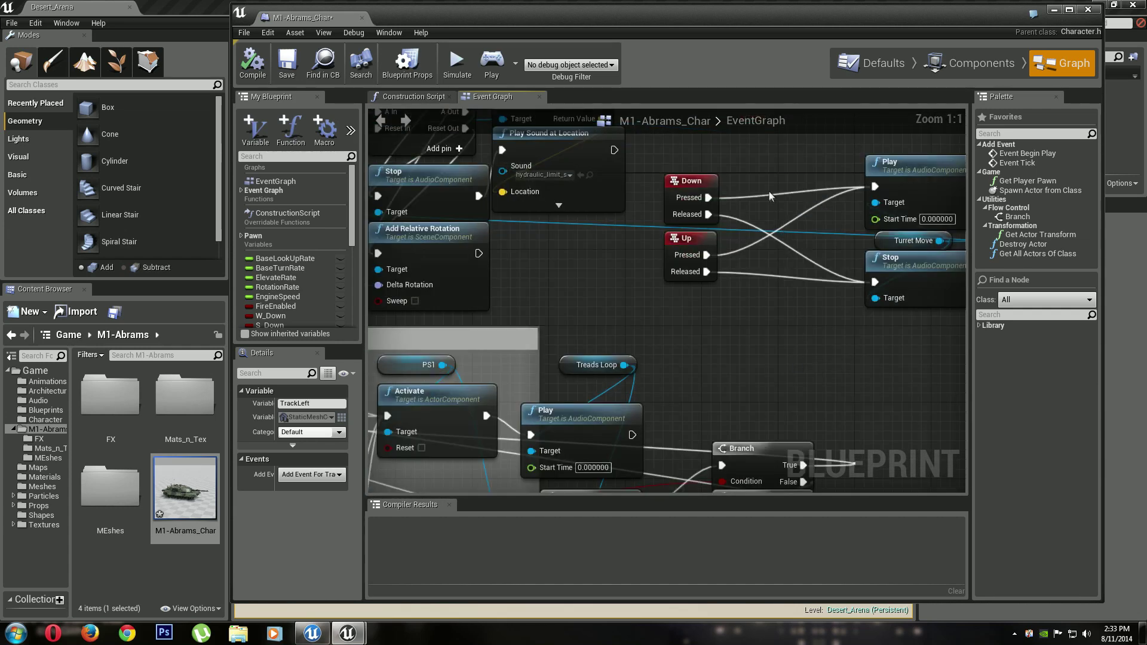
pyautogui.moveTo(769, 196); pyautogui.dragTo(667, 282, button='right')
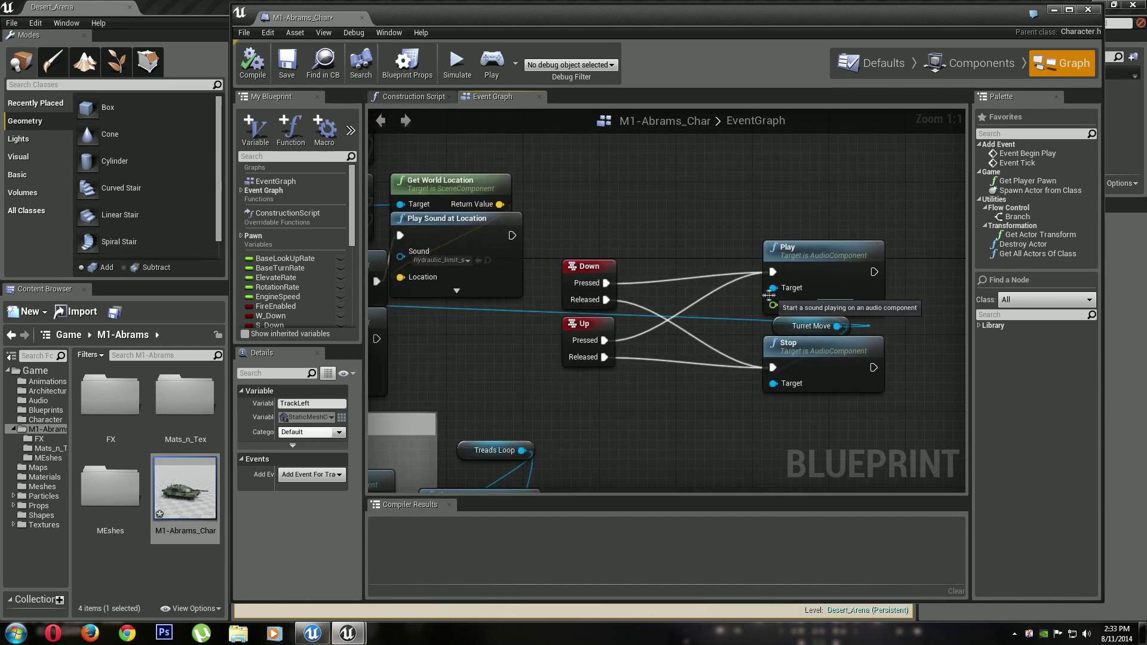
pyautogui.click(783, 326)
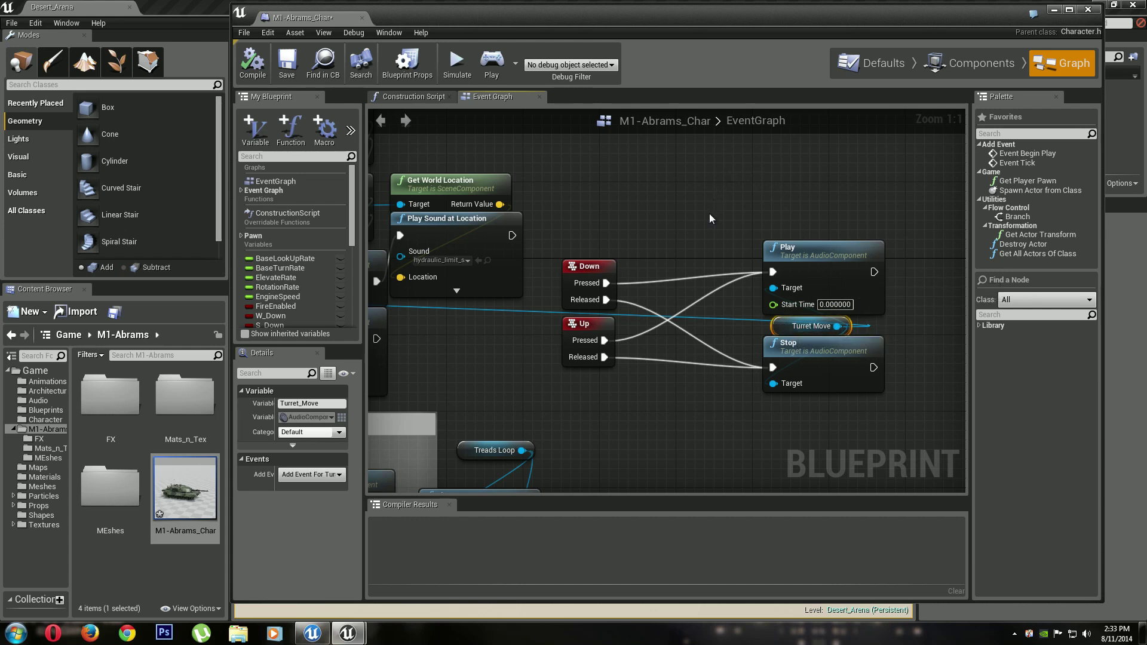
pyautogui.moveTo(708, 213); pyautogui.dragTo(810, 488, button='right')
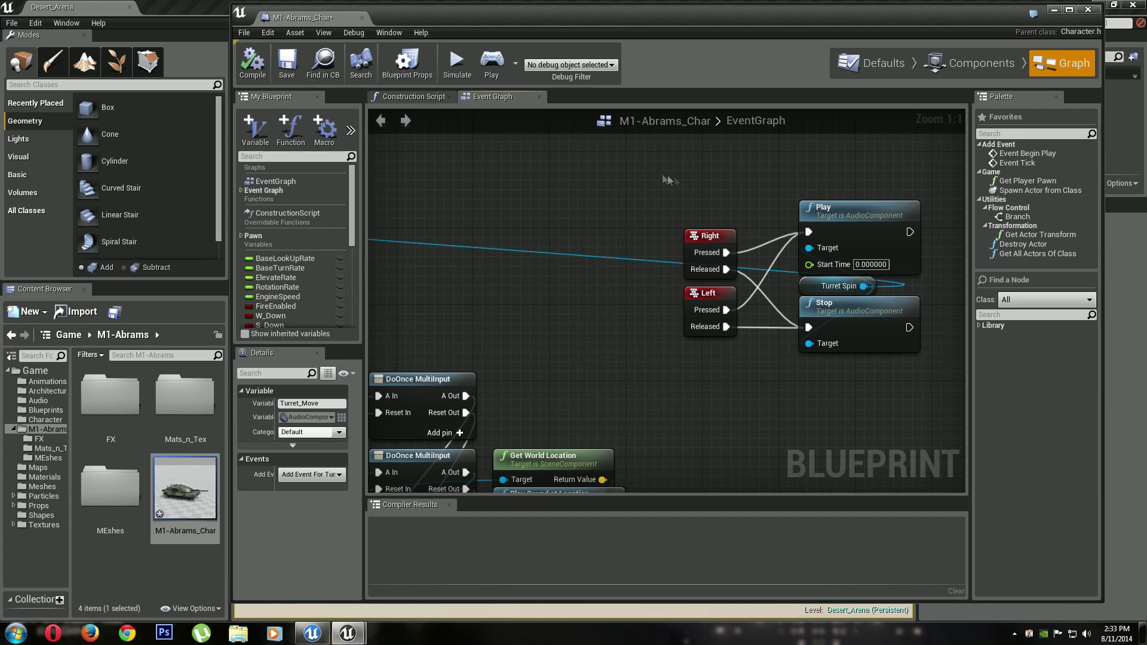
pyautogui.moveTo(667, 180); pyautogui.dragTo(752, 157, button='right')
# Examine the Turn_Turret axis nodes, from the 95 and -95 rotation limits to Add Local Rotation and Play Sound at Location
pyautogui.scroll(-2, 690, 205)
pyautogui.moveTo(690, 205); pyautogui.dragTo(1066, 313, button='right')
pyautogui.moveTo(392, 293); pyautogui.dragTo(585, 302, button='right')
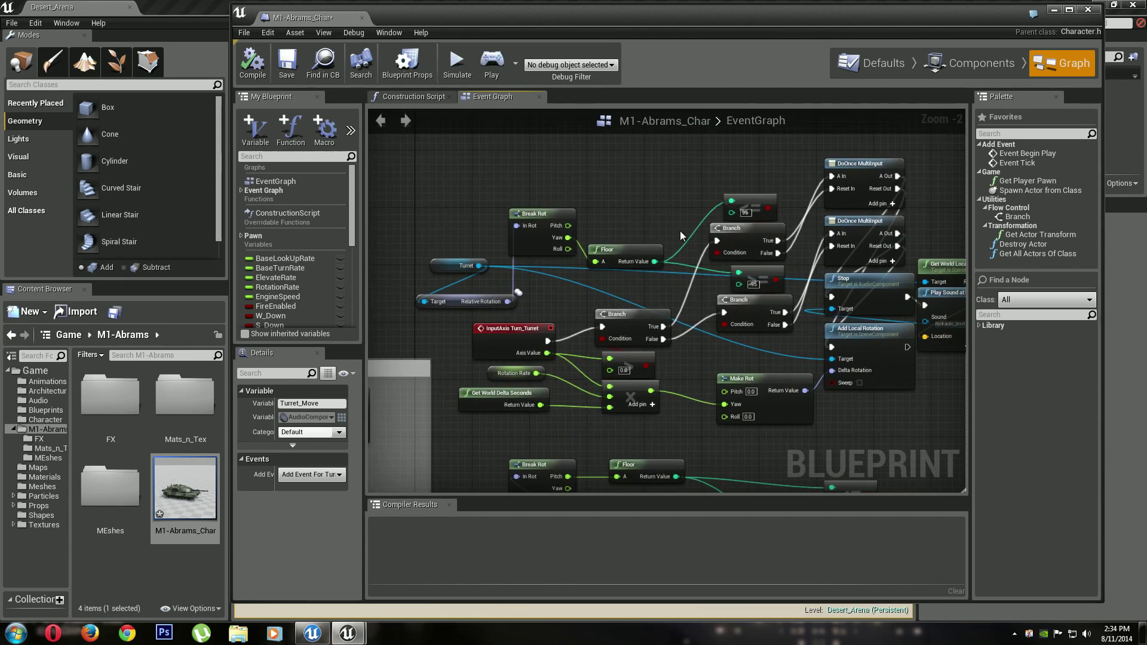
pyautogui.scroll(2, 663, 263)
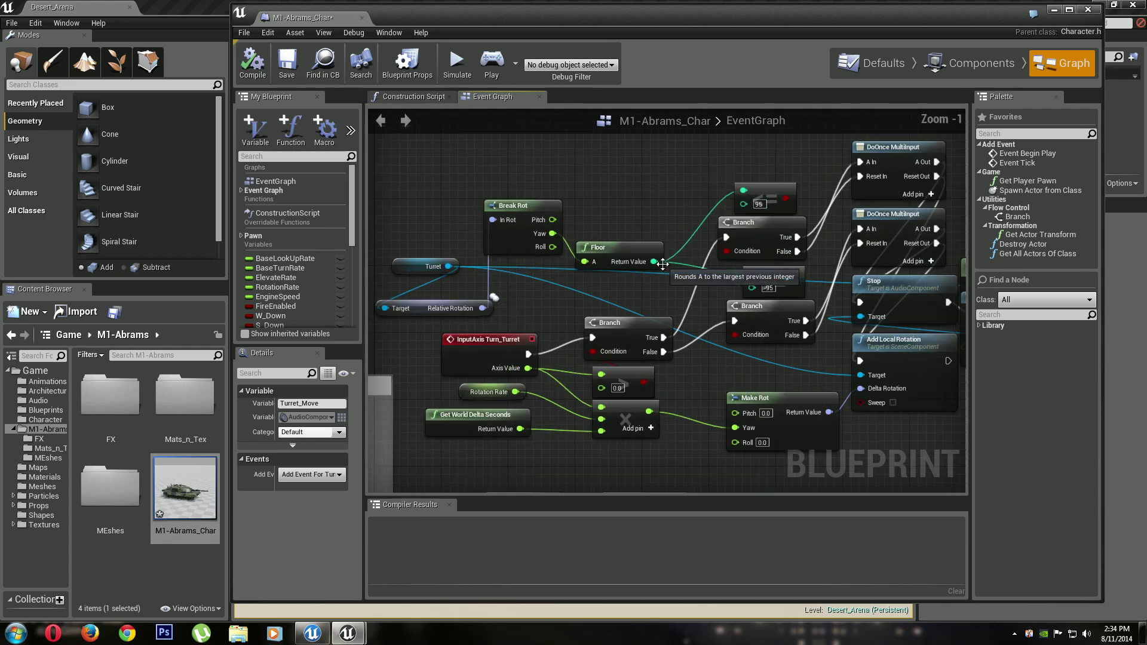
pyautogui.moveTo(663, 263); pyautogui.dragTo(608, 292, button='right')
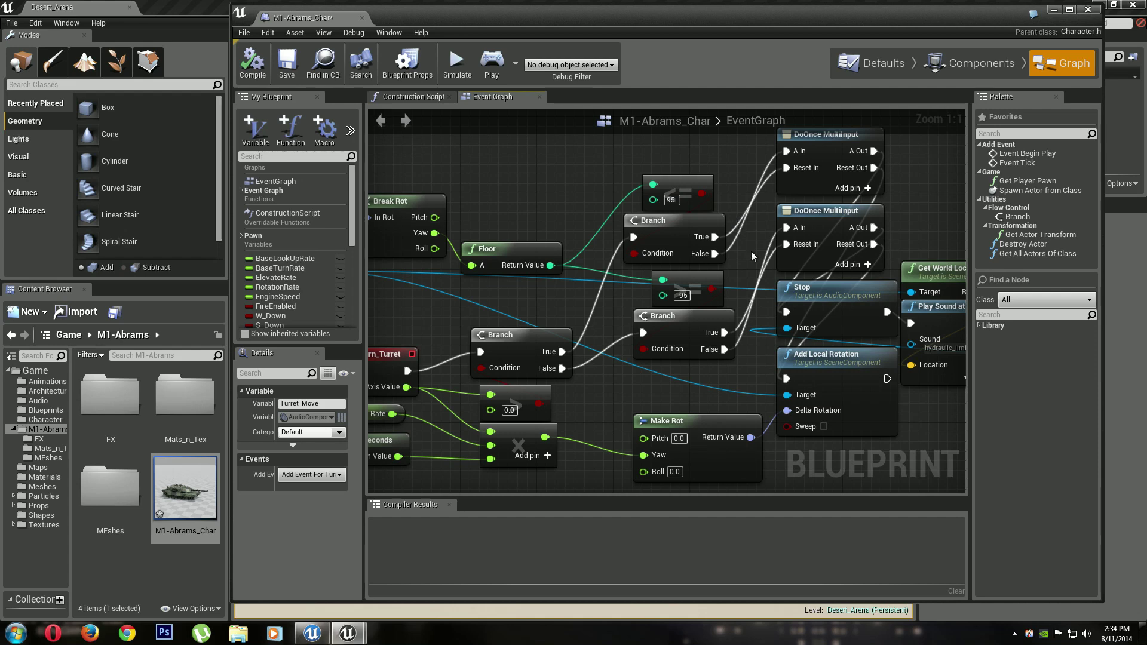
pyautogui.moveTo(752, 255); pyautogui.dragTo(668, 190, button='right')
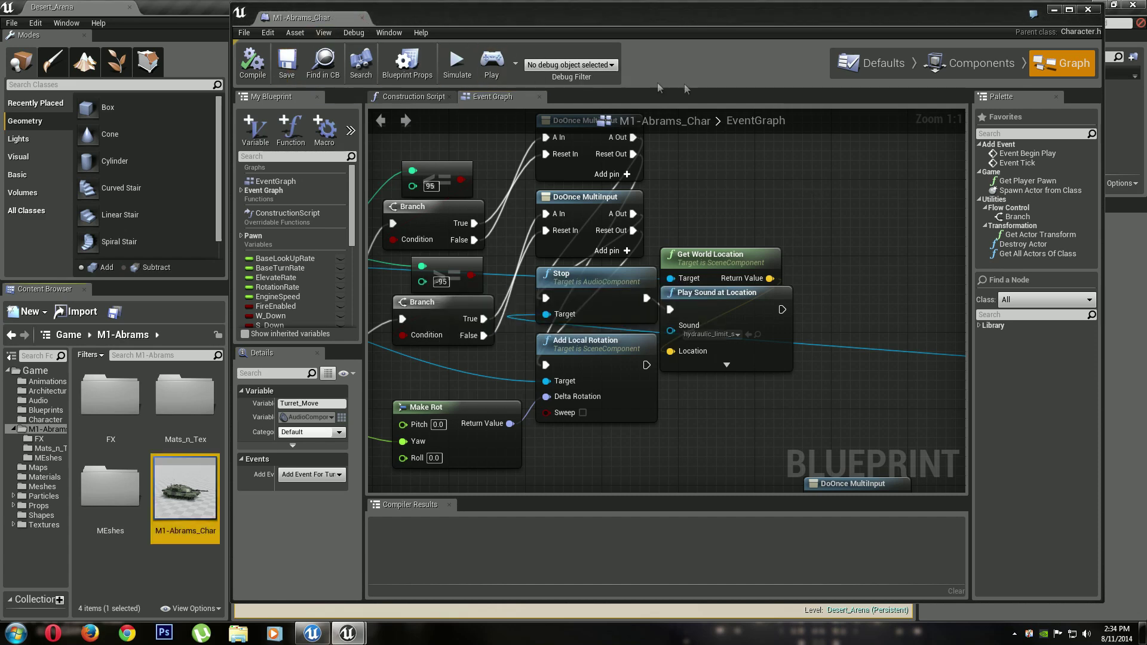
# Inspect the tank model from several sides in the component view and close the M1-Abrams_Char blueprint
pyautogui.click(981, 63)
pyautogui.scroll(-3, 854, 245)
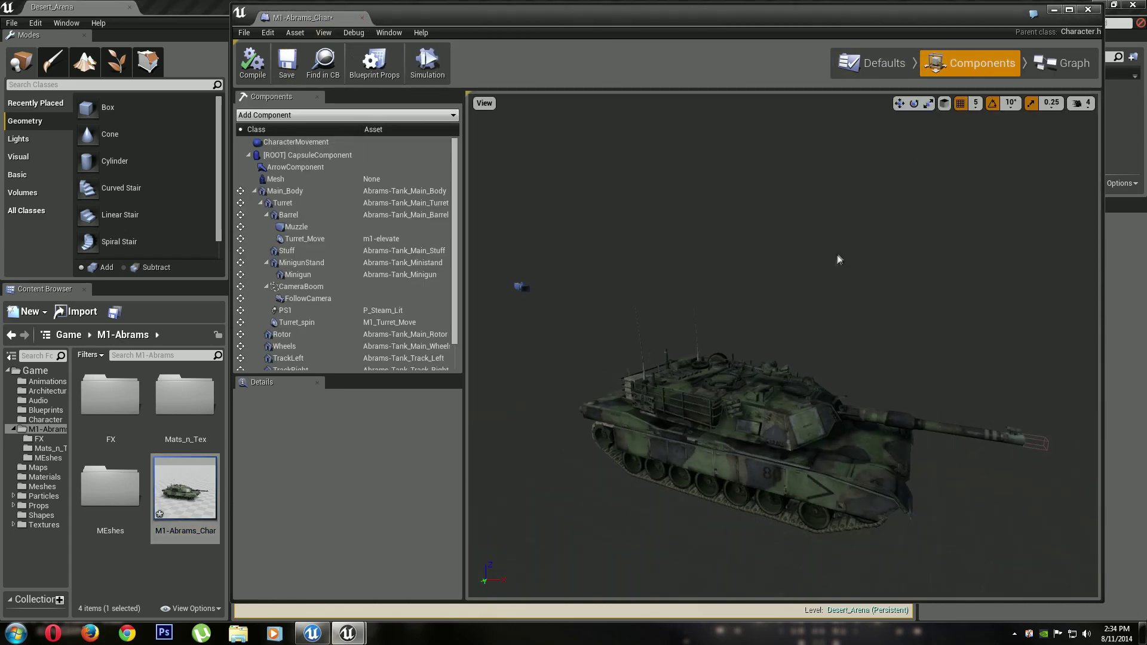
pyautogui.moveTo(811, 302); pyautogui.dragTo(783, 335)
pyautogui.moveTo(783, 335); pyautogui.dragTo(803, 370, button='right')
pyautogui.moveTo(815, 305); pyautogui.dragTo(800, 269)
pyautogui.moveTo(800, 268); pyautogui.dragTo(798, 305, button='right')
pyautogui.moveTo(815, 305)
pyautogui.mouseDown()
pyautogui.moveTo(819, 362)
pyautogui.moveTo(783, 305)
pyautogui.moveTo(815, 305)
pyautogui.mouseUp()
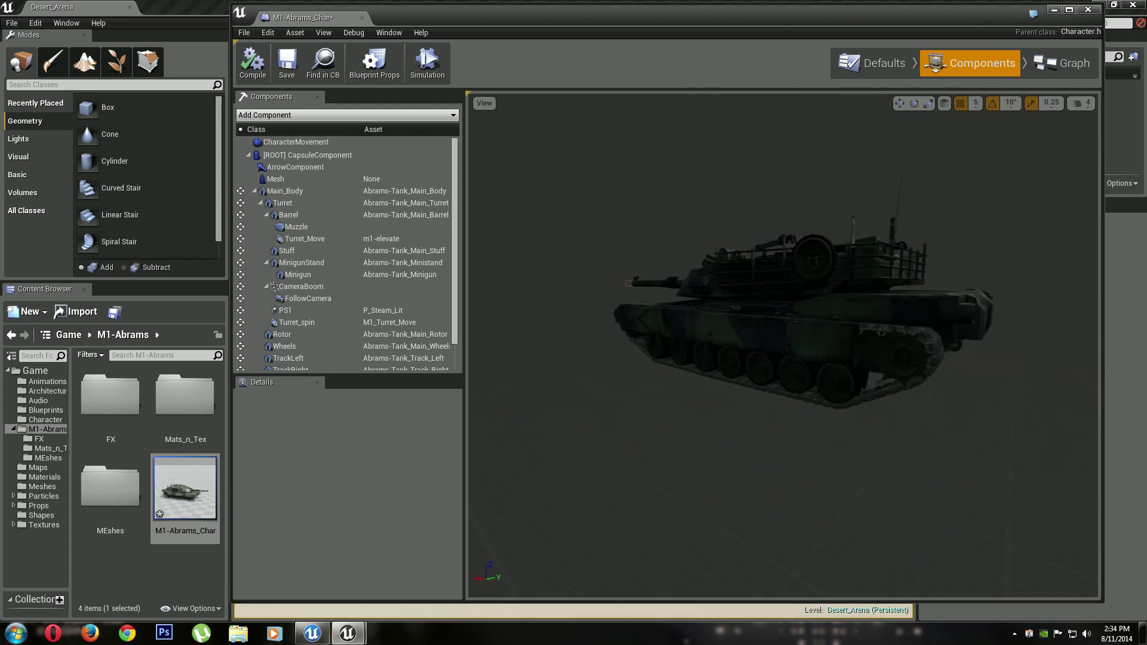
pyautogui.moveTo(814, 304); pyautogui.dragTo(814, 305)
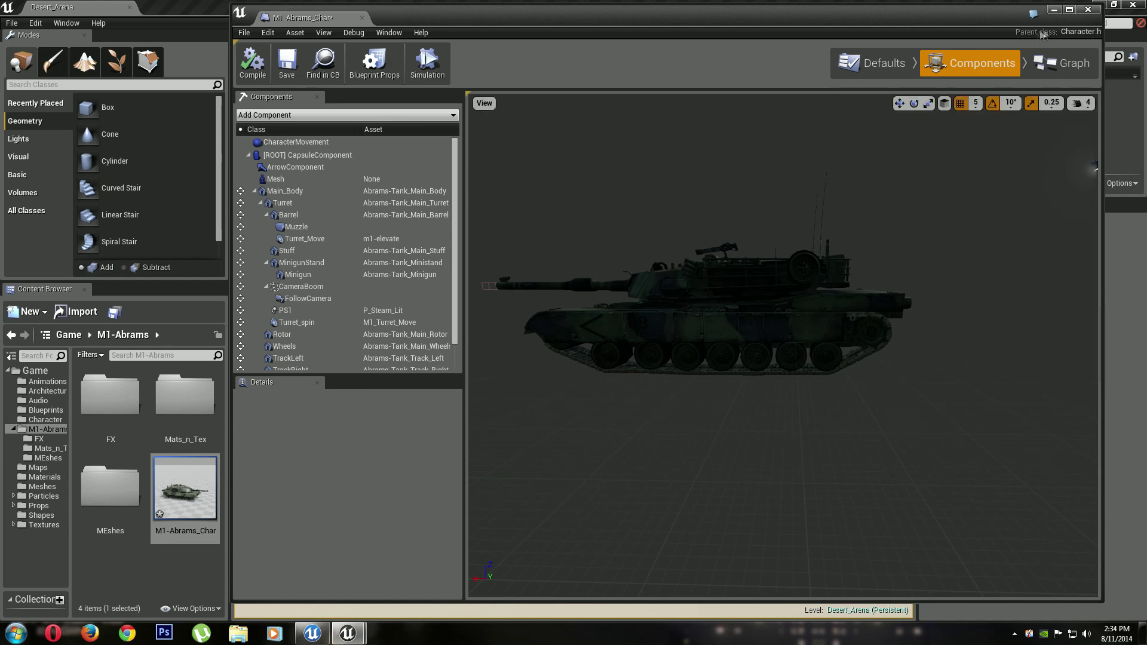
pyautogui.click(1088, 11)
# Look out over the desert terrain and save the Desert_Arena level
pyautogui.moveTo(835, 274)
pyautogui.mouseDown(button='right')
pyautogui.moveTo(717, 233)
pyautogui.moveTo(592, 203)
pyautogui.moveTo(583, 212)
pyautogui.moveTo(580, 197)
pyautogui.moveTo(454, 218)
pyautogui.moveTo(334, 179)
pyautogui.moveTo(834, 272)
pyautogui.mouseUp(button='right')
pyautogui.press('w')
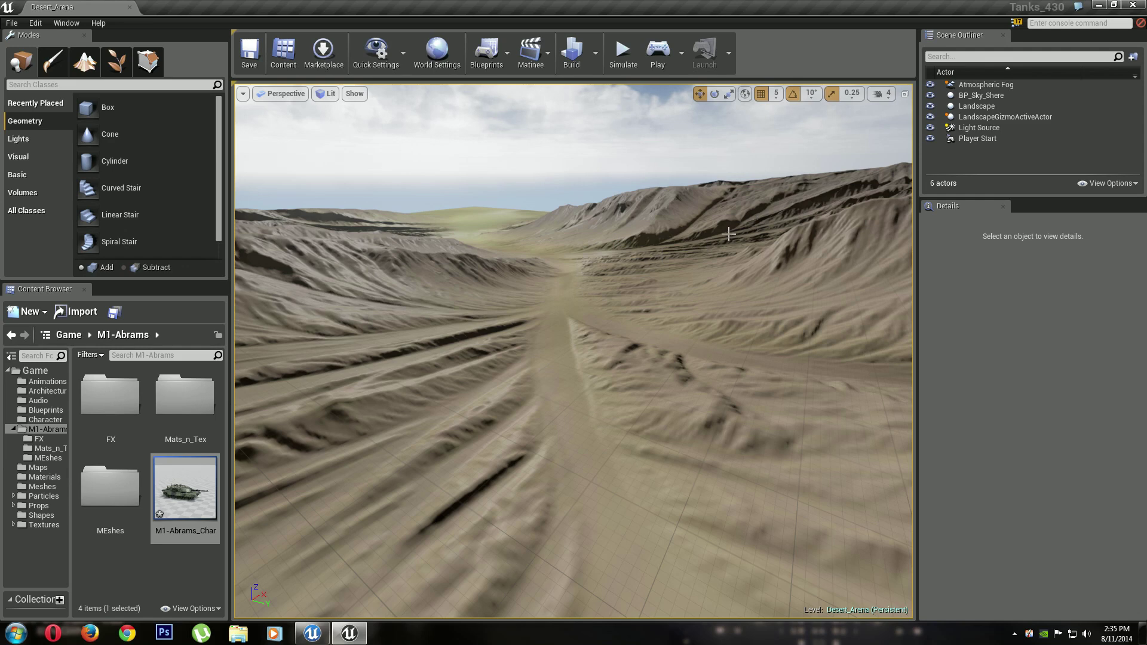
pyautogui.click(249, 51)
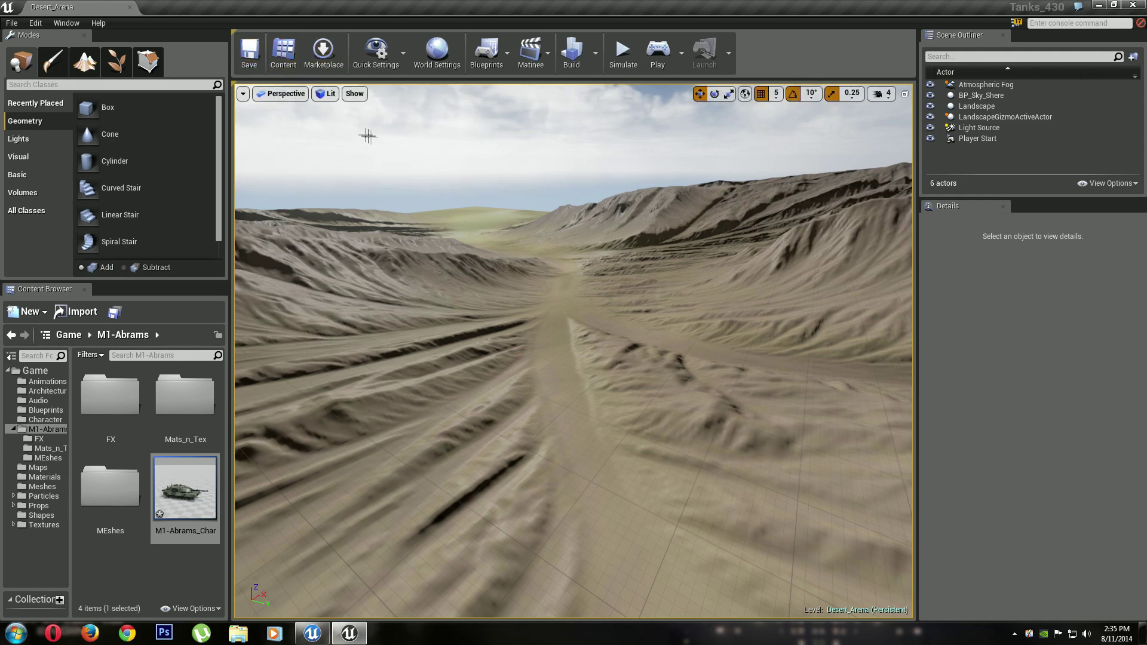
# Look around the landscape and review the Sculpt tool's brush, tool and target layer settings
pyautogui.moveTo(502, 193); pyautogui.dragTo(860, 239, button='right')
pyautogui.moveTo(574, 351); pyautogui.dragTo(657, 347, button='right')
pyautogui.moveTo(595, 213); pyautogui.dragTo(648, 373, button='right')
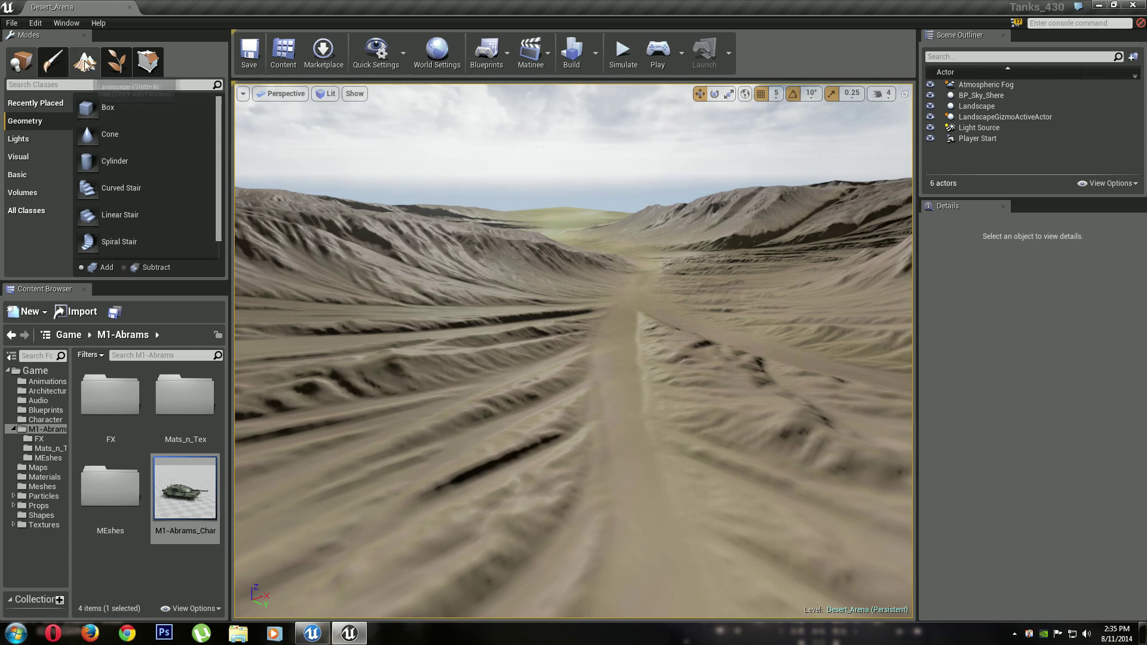
pyautogui.hotkey('shift', '3')
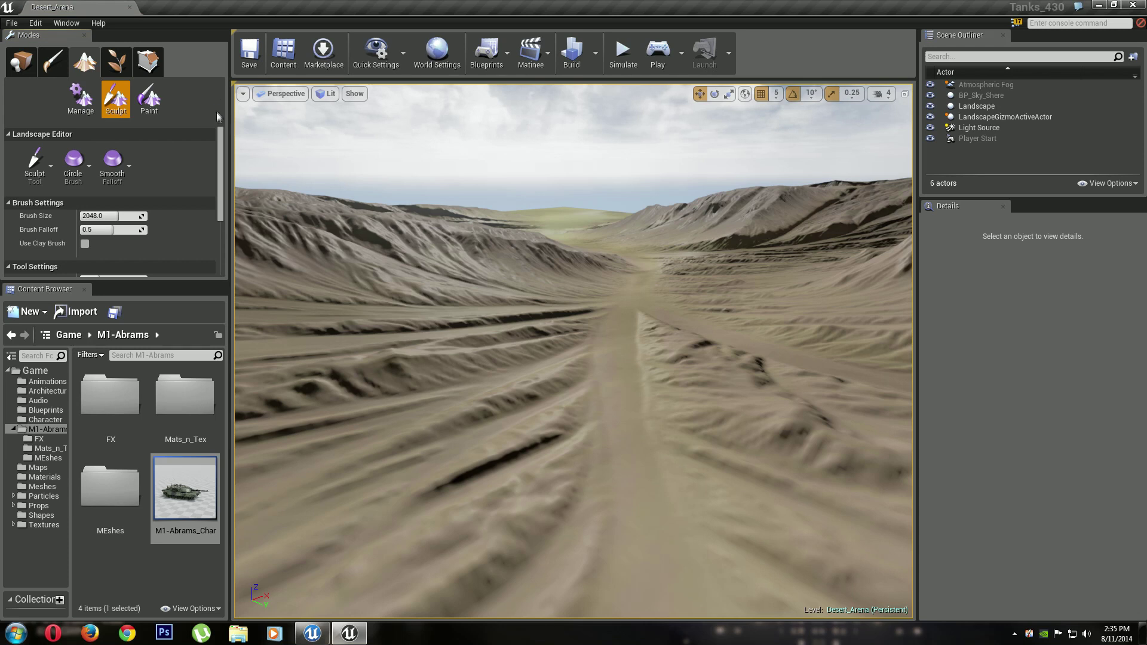
pyautogui.moveTo(220, 151); pyautogui.dragTo(219, 195)
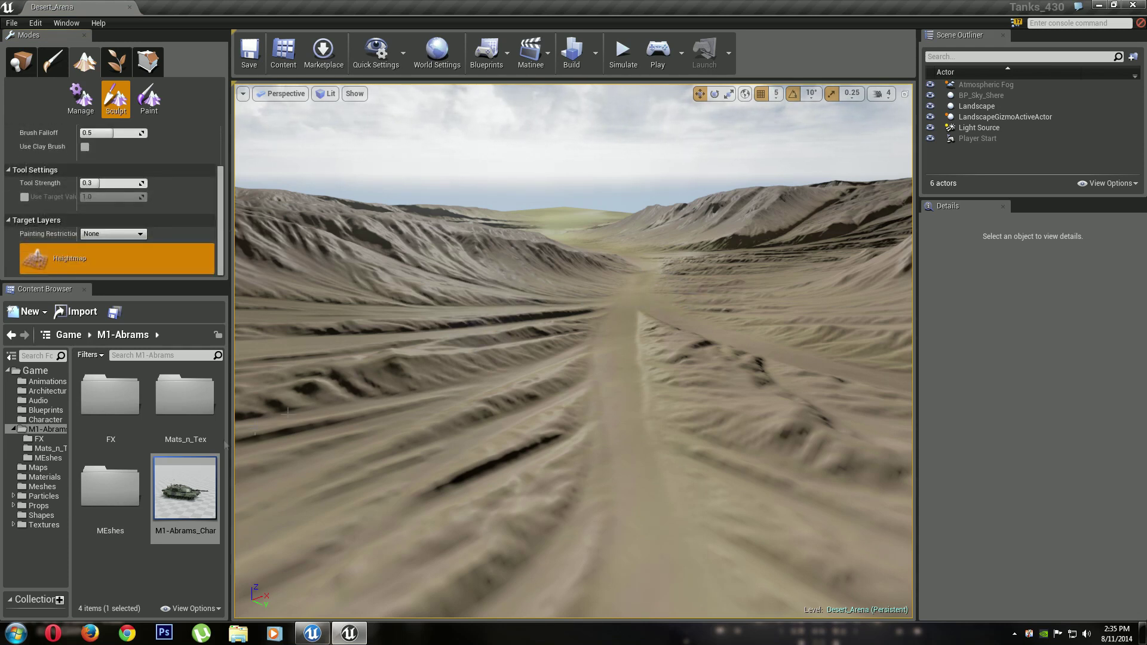
# Leave landscape editing for Place mode and open the Terrain folder inside Textures
pyautogui.click(13, 506)
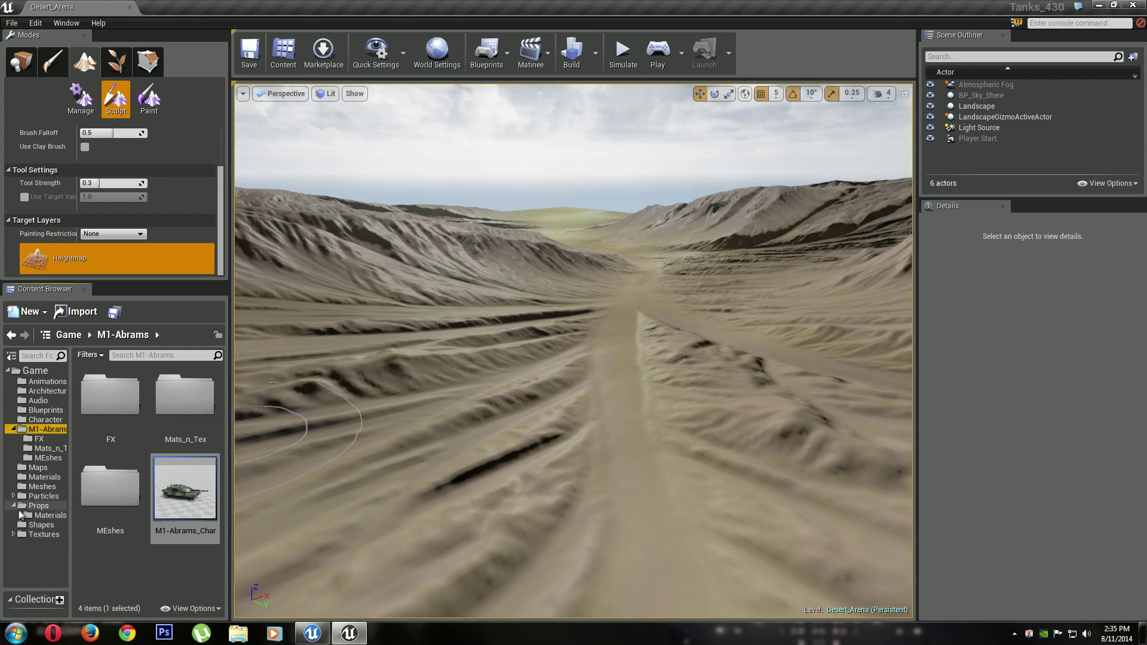
pyautogui.click(17, 535)
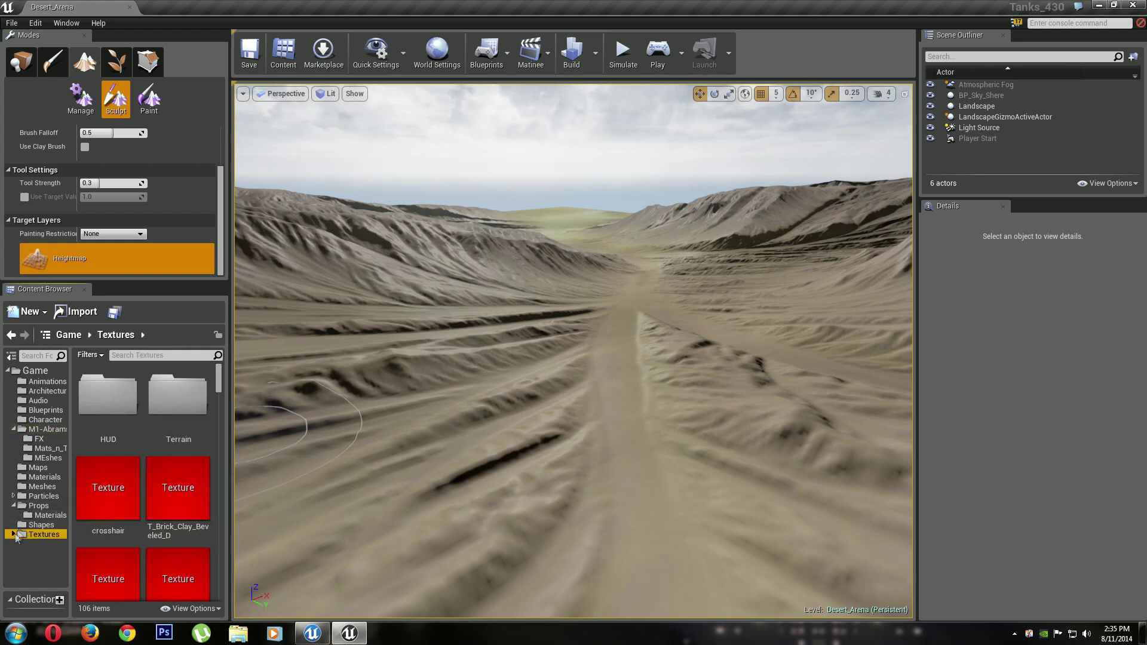
pyautogui.click(21, 61)
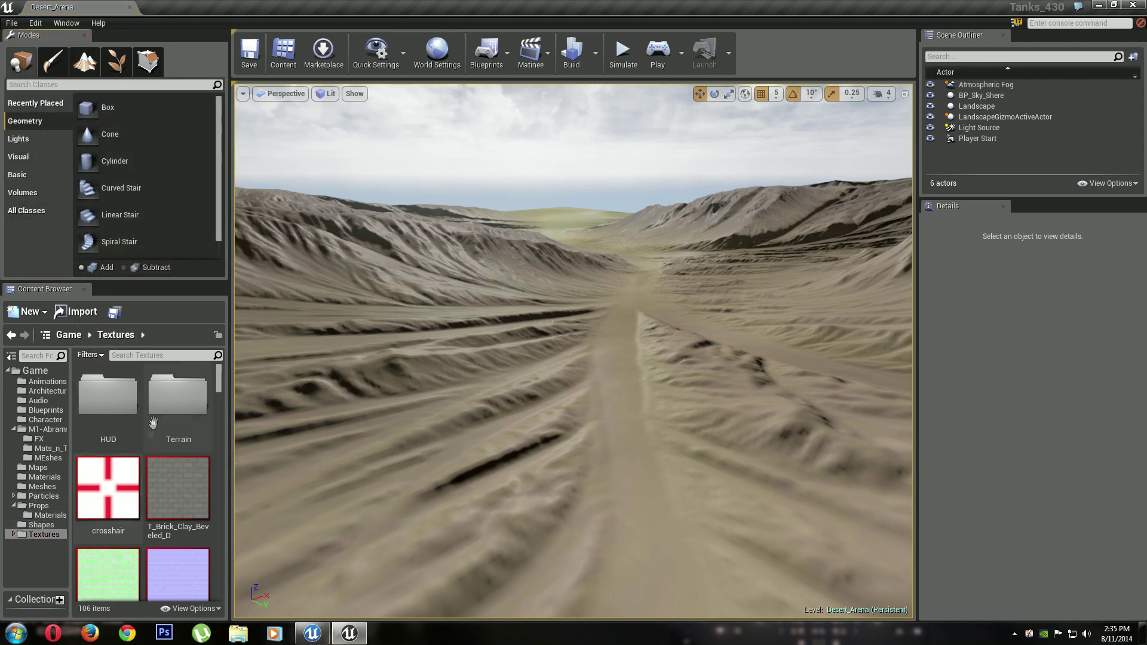
pyautogui.doubleClick(178, 400)
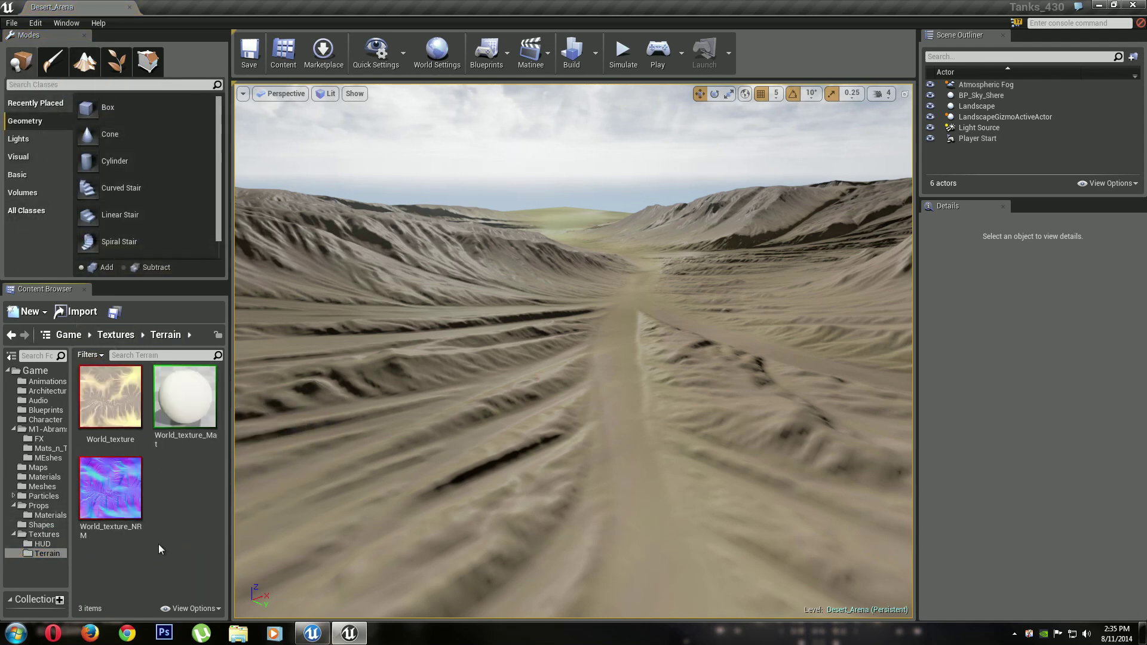
# Open the World_texture_Mat material, inspect its LandscapeCoords node's mapping settings, and close it to view the textured terrain
pyautogui.doubleClick(182, 413)
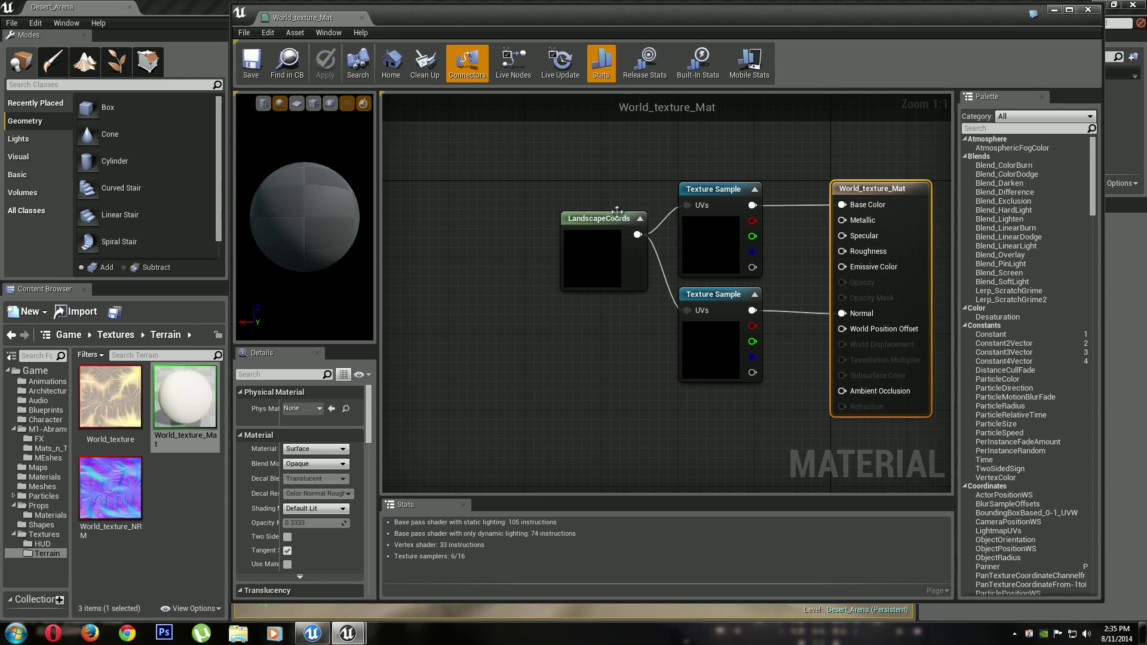
pyautogui.click(601, 213)
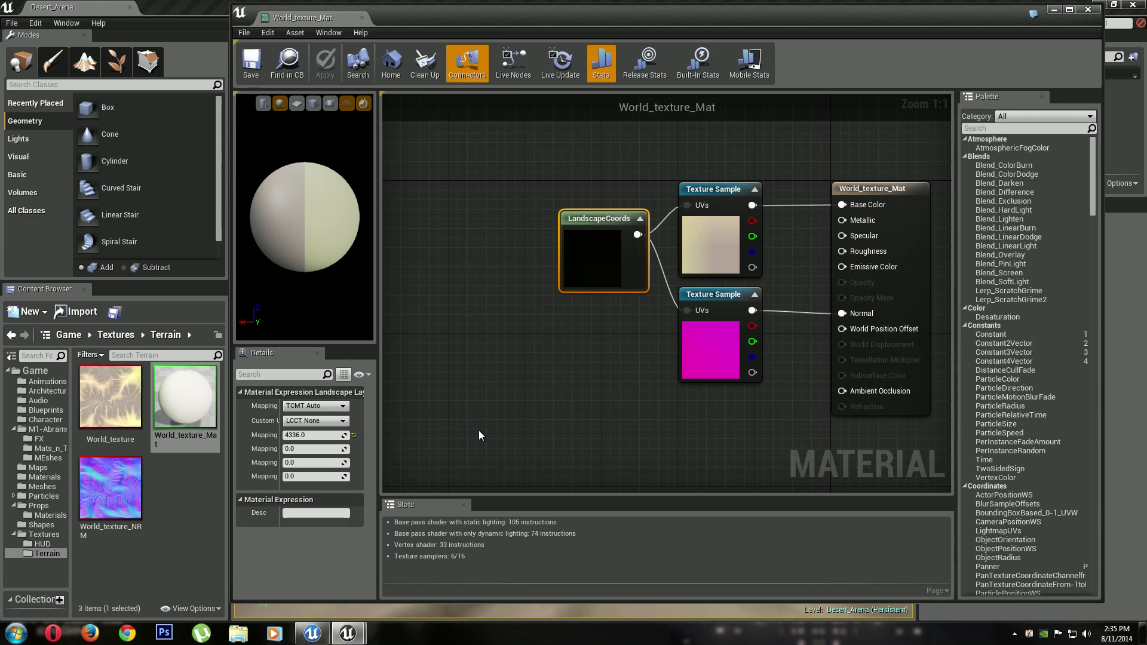
pyautogui.click(1086, 11)
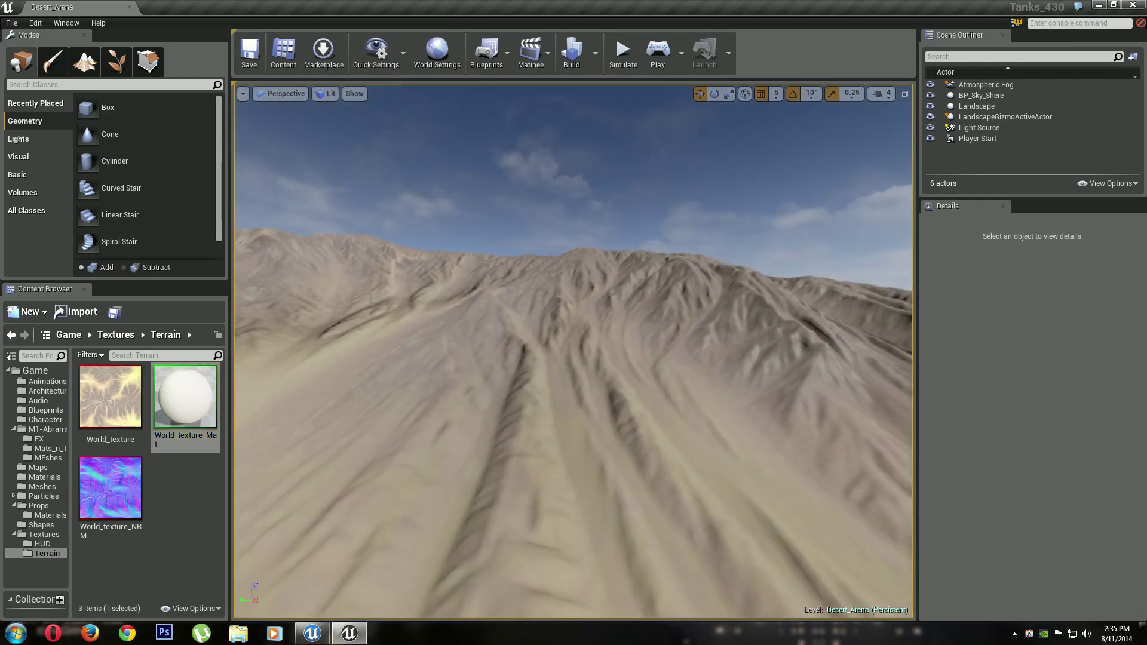
pyautogui.moveTo(574, 351); pyautogui.dragTo(843, 362, button='right')
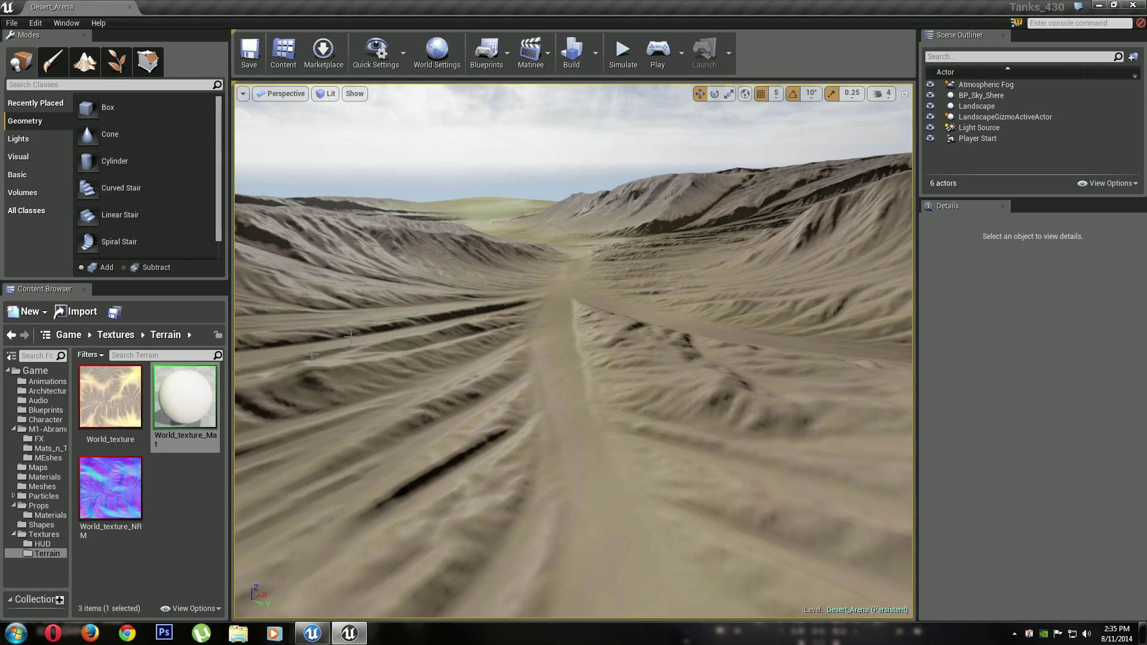
# Browse the sound assets in the FX folder of M1-Abrams
pyautogui.click(52, 430)
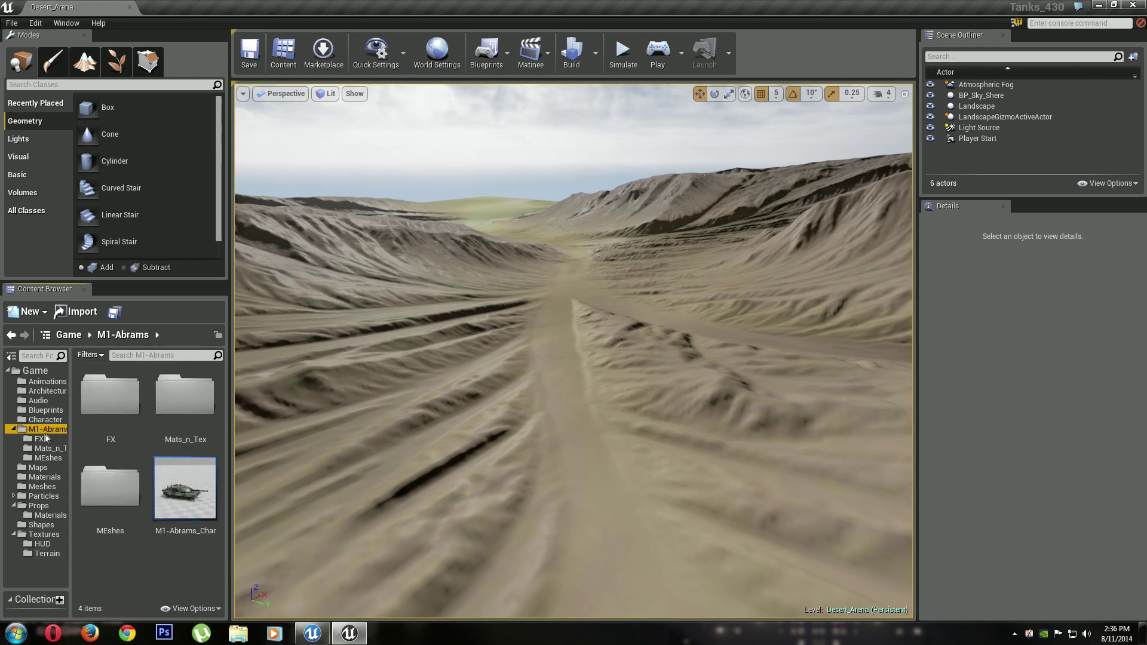
pyautogui.click(38, 438)
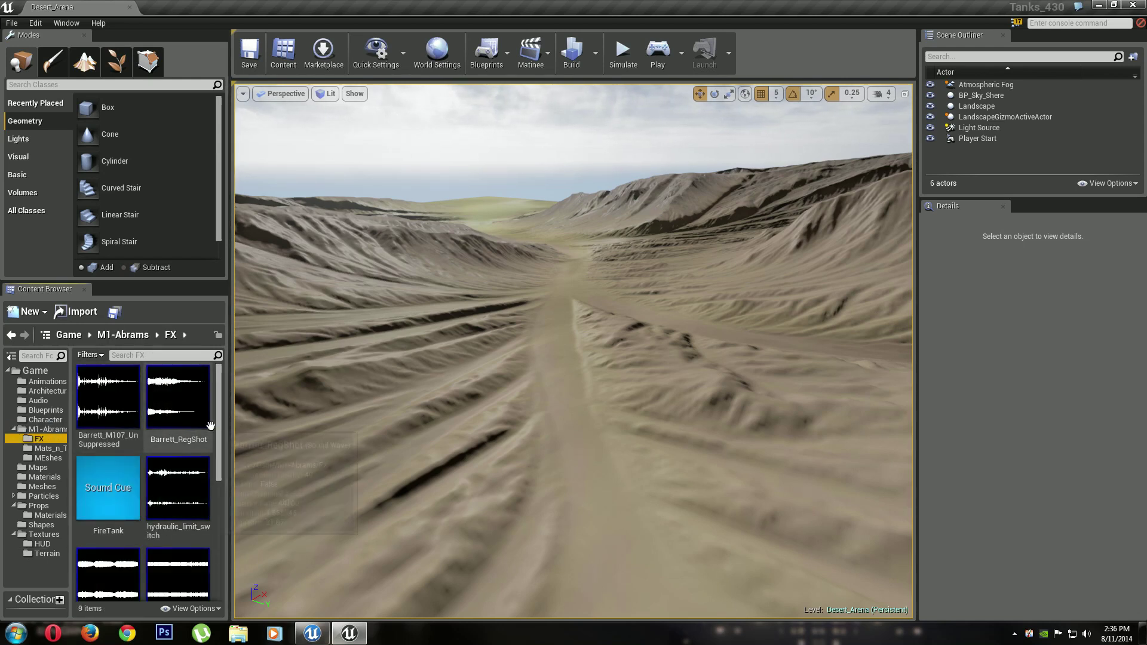
pyautogui.moveTo(220, 422); pyautogui.dragTo(231, 524)
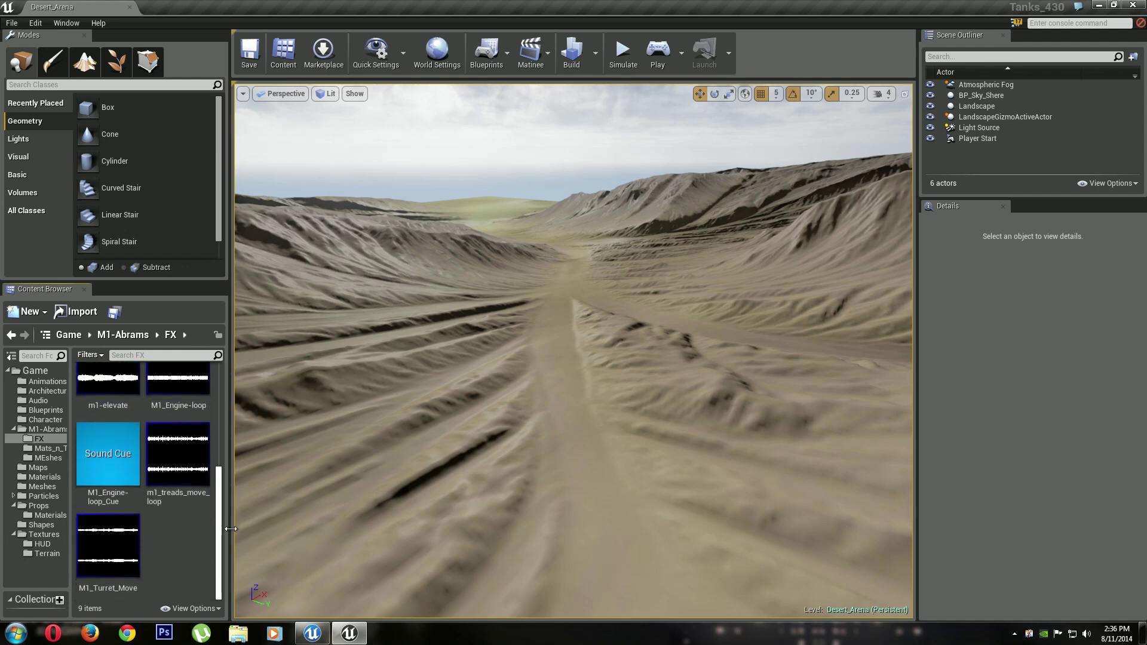
# Reopen the M1-Abrams_Char event graph and examine the firing sound, Delay and Fire Enabled nodes in the Spawn projectile section
pyautogui.click(51, 430)
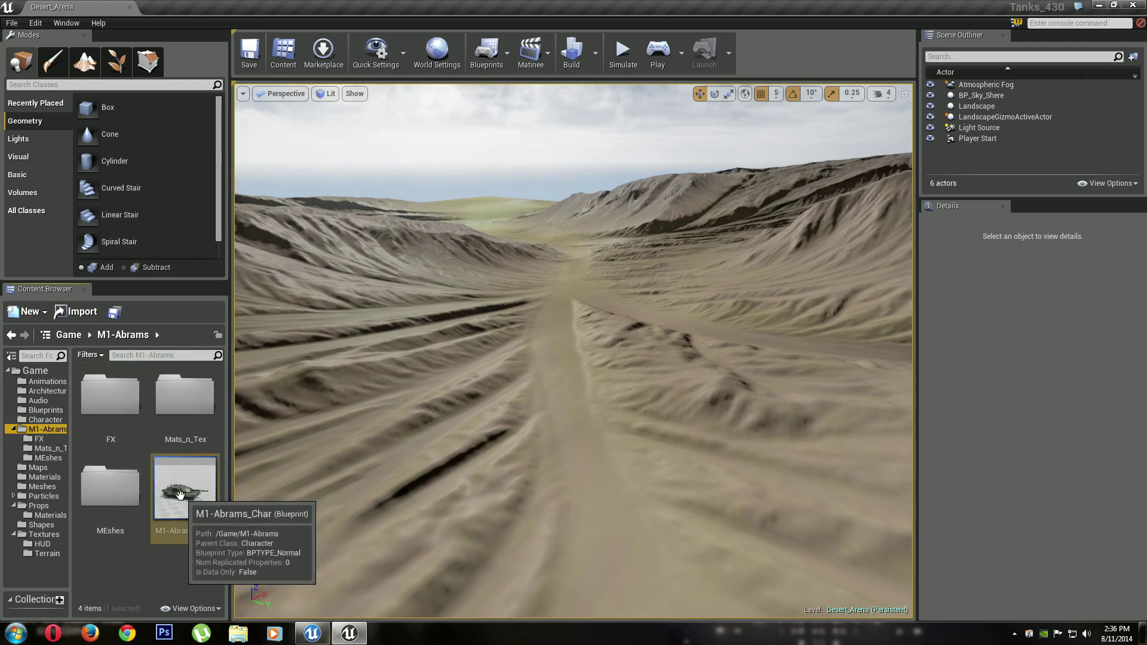
pyautogui.doubleClick(176, 490)
pyautogui.scroll(-7, 781, 252)
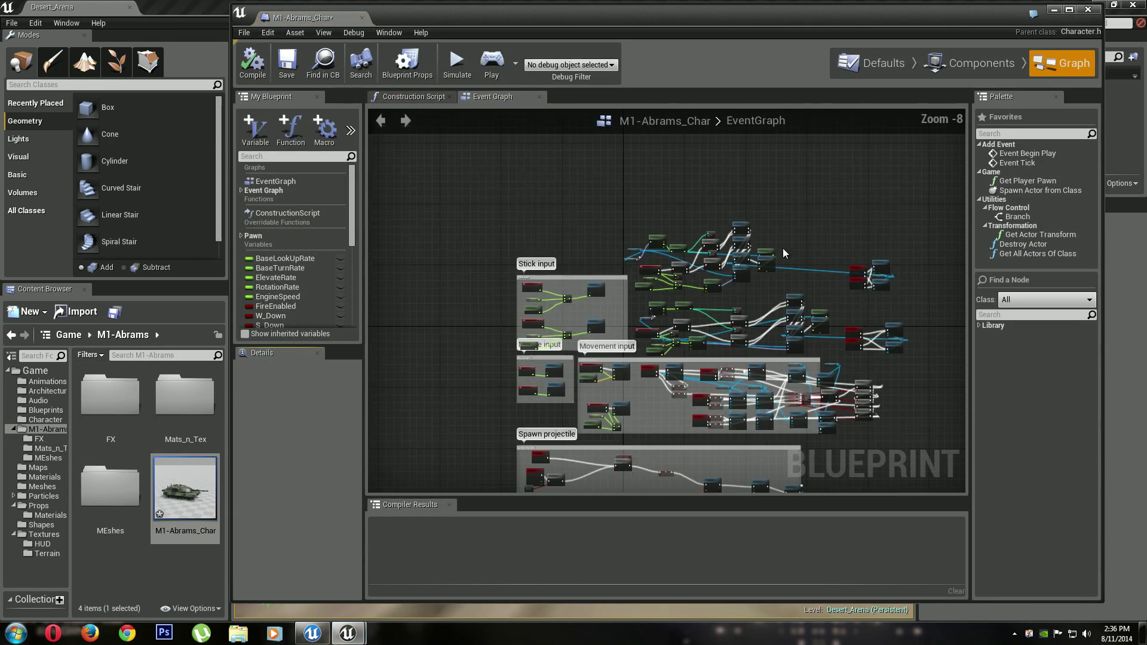
pyautogui.moveTo(777, 348); pyautogui.dragTo(769, 214, button='right')
pyautogui.scroll(3, 642, 267)
pyautogui.moveTo(619, 348); pyautogui.dragTo(576, 205, button='right')
pyautogui.scroll(3, 759, 239)
pyautogui.moveTo(783, 202); pyautogui.dragTo(460, 149, button='right')
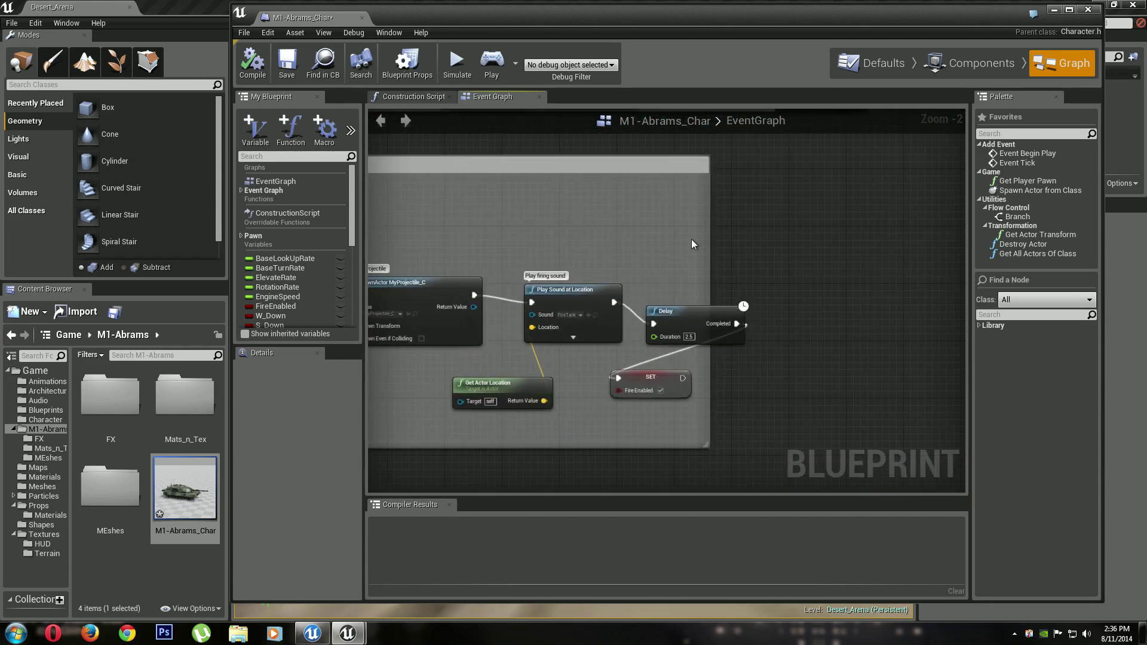
pyautogui.scroll(1, 705, 246)
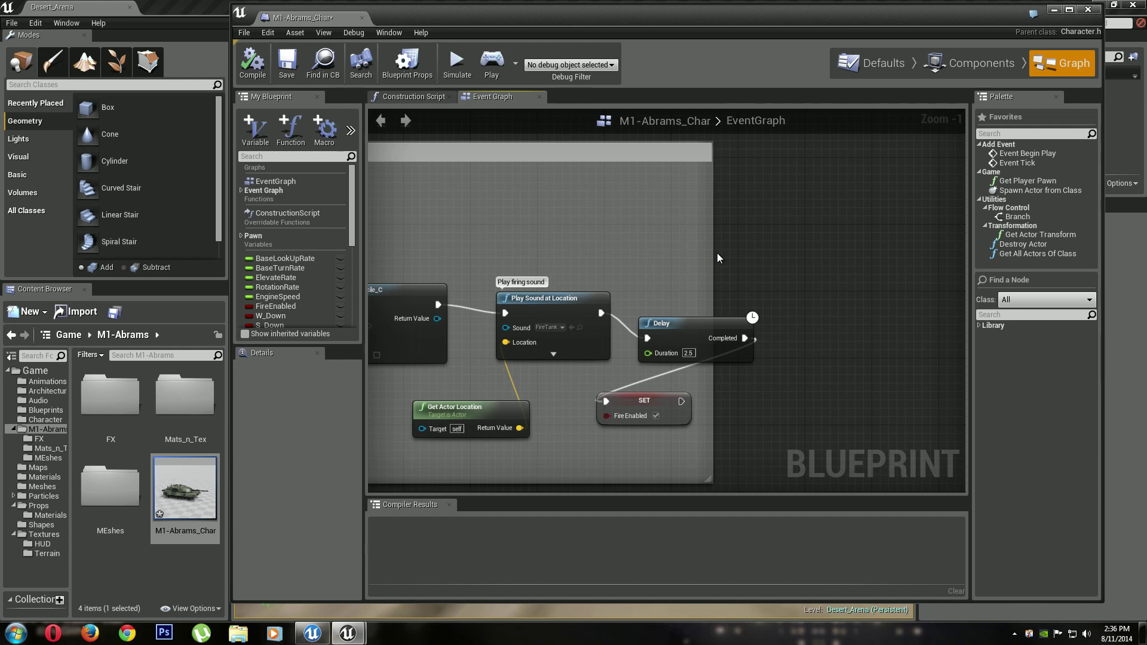
# View the whole event graph, save the M1-Abrams_Char blueprint and close it
pyautogui.scroll(-8, 622, 233)
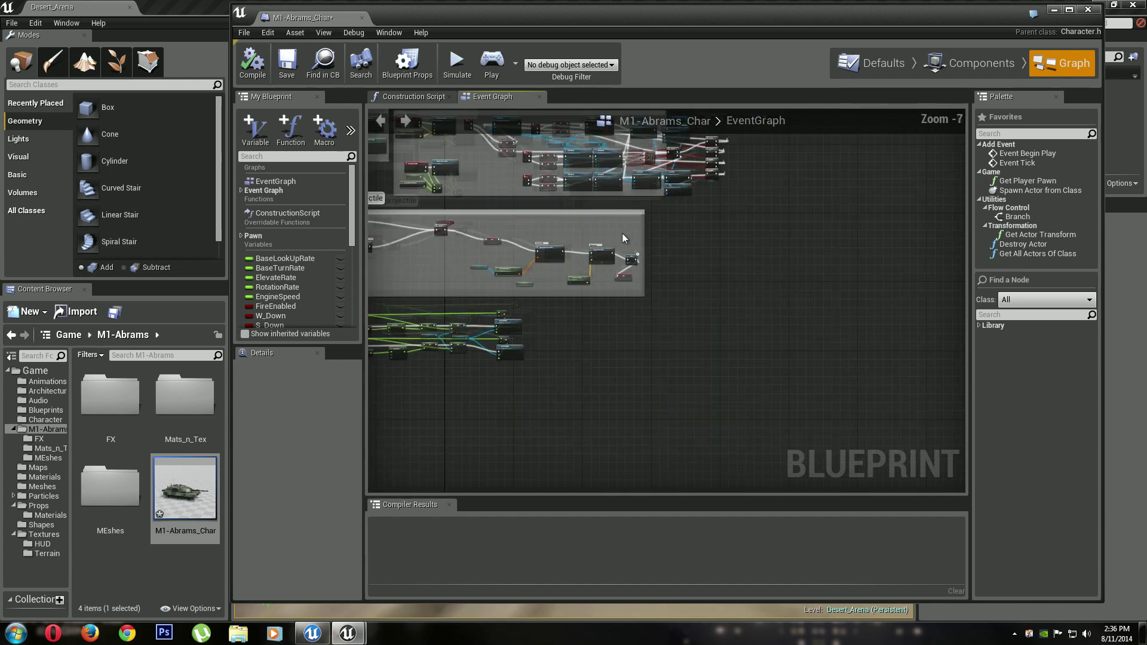
pyautogui.moveTo(622, 233); pyautogui.dragTo(719, 360, button='right')
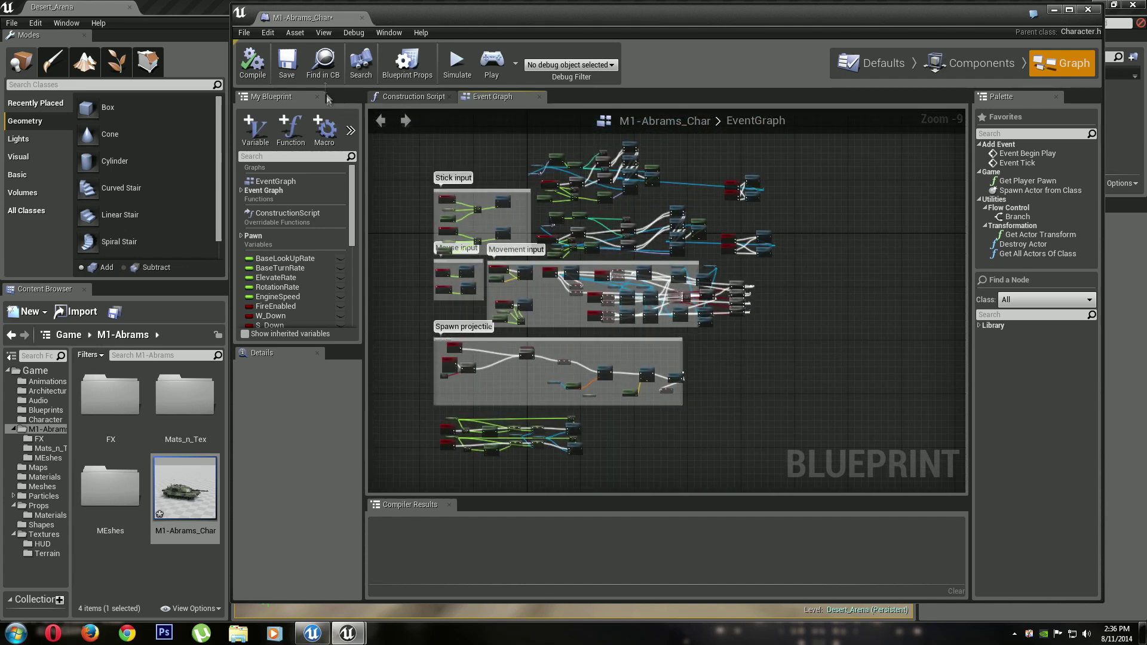
pyautogui.click(296, 71)
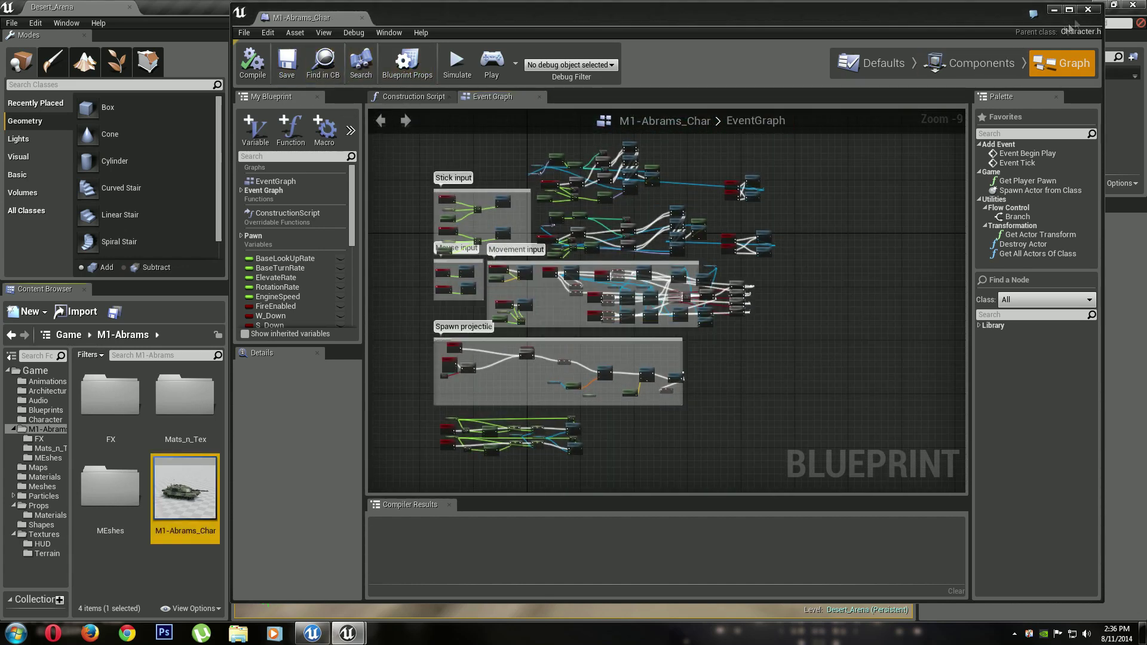
pyautogui.click(1086, 10)
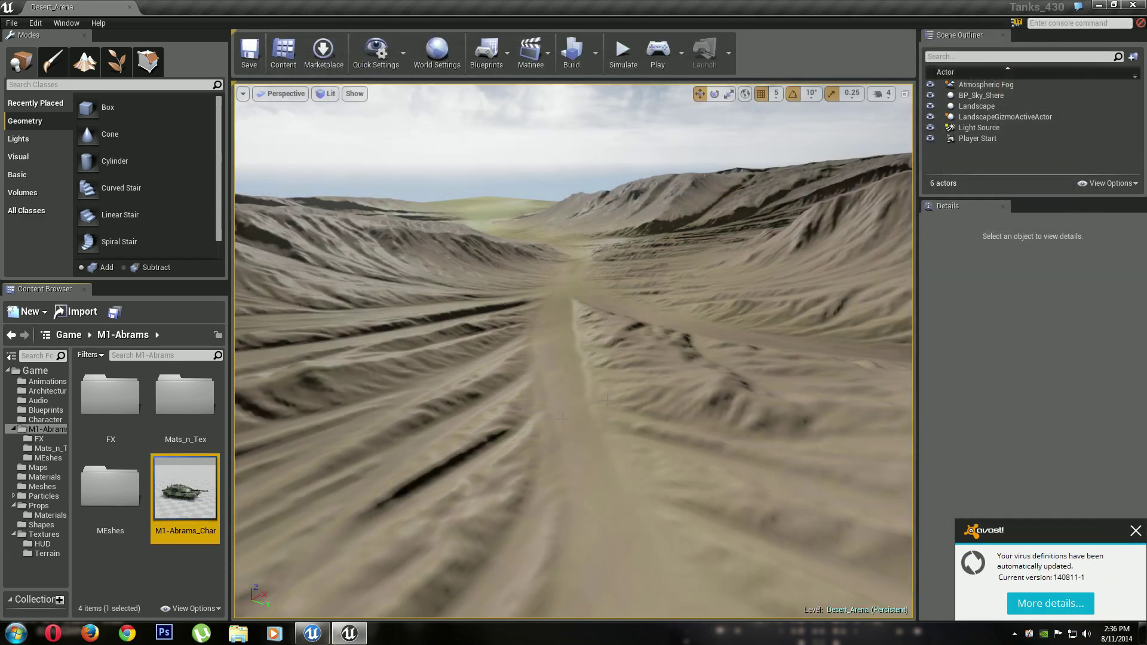
pyautogui.click(192, 586)
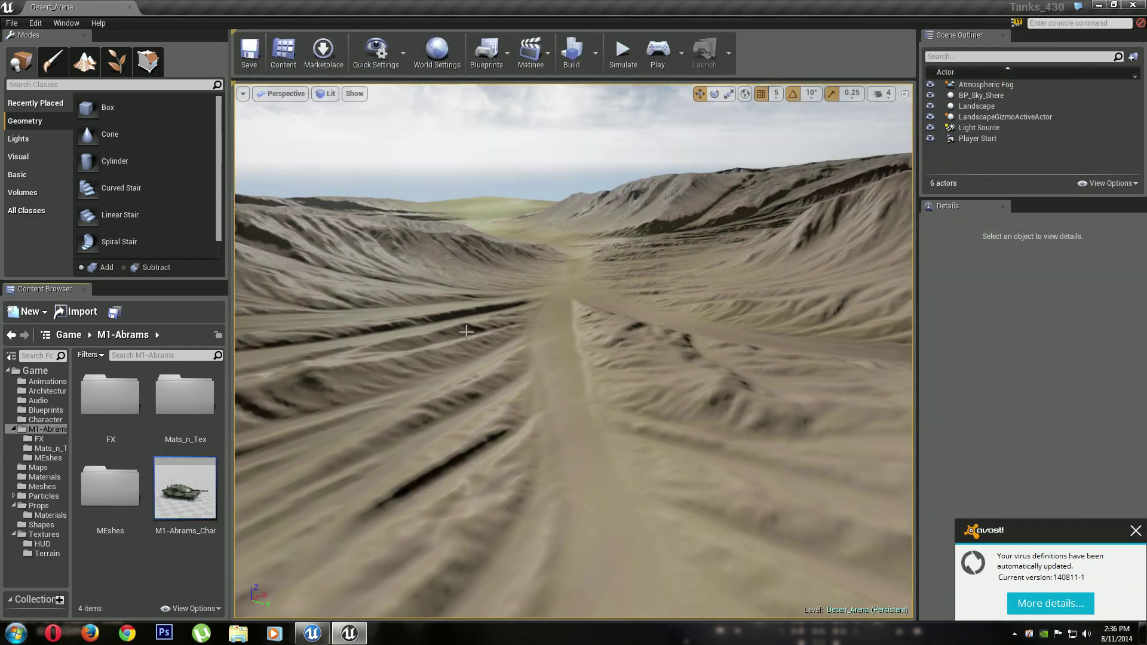